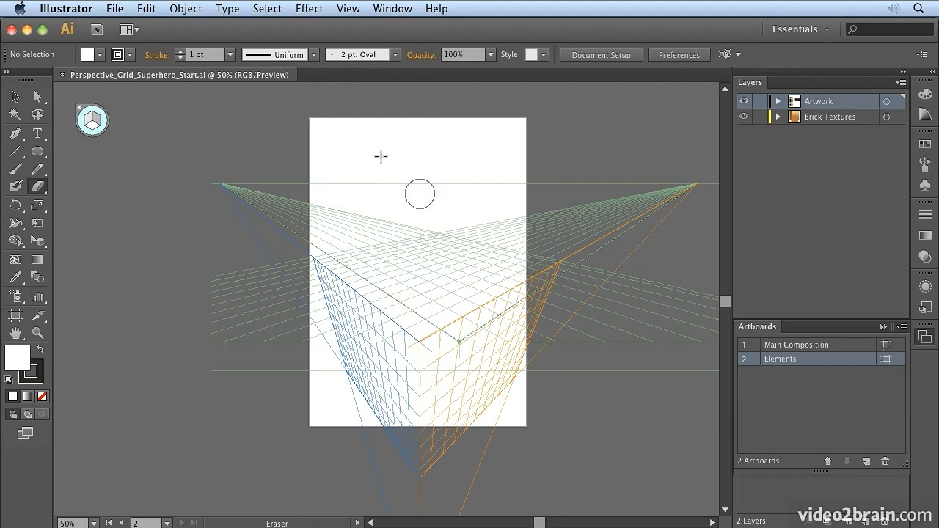
Save the current three-point perspective grid as a preset named "Marvel Superhero Building perspective".
click(352, 14)
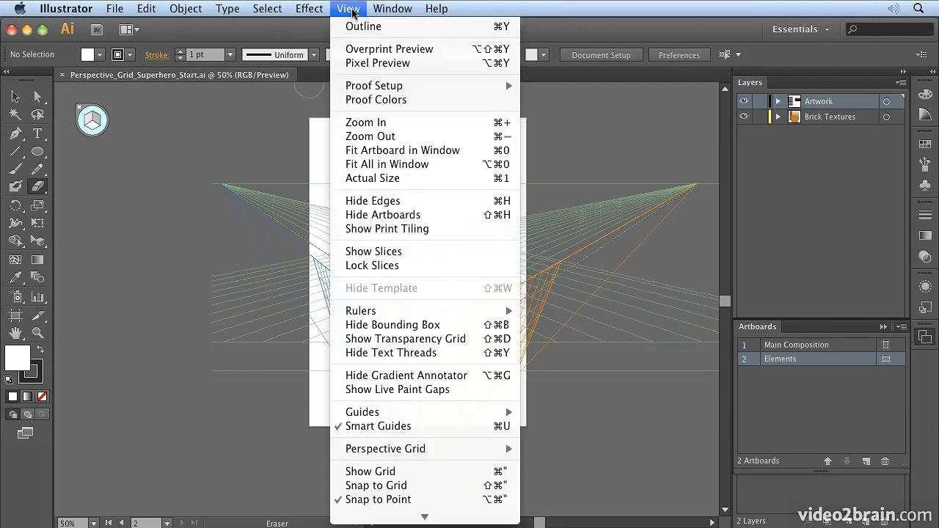
mouse_move(428, 451)
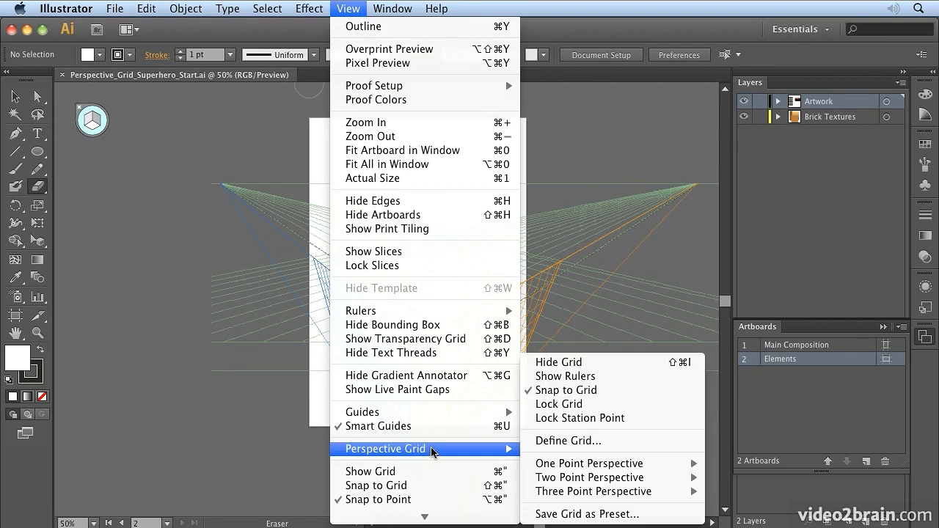
click(592, 514)
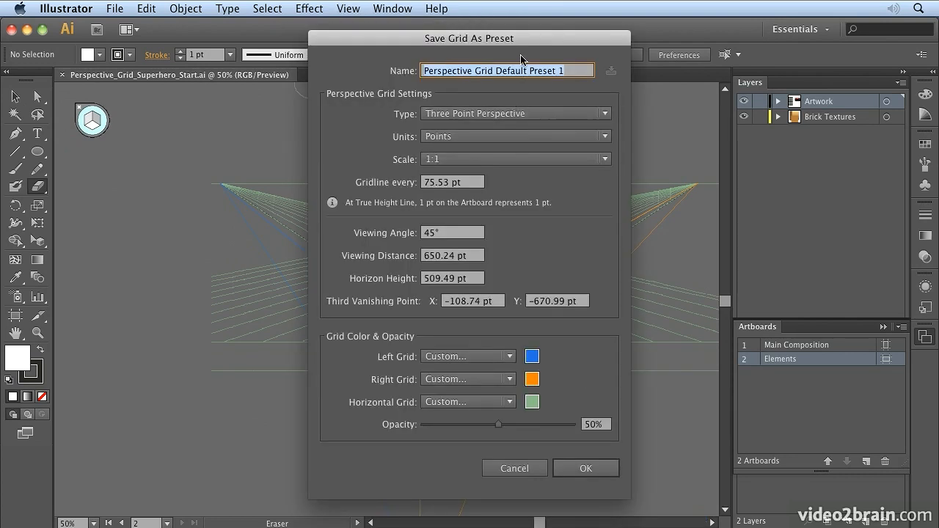
text(Marvel Superh)
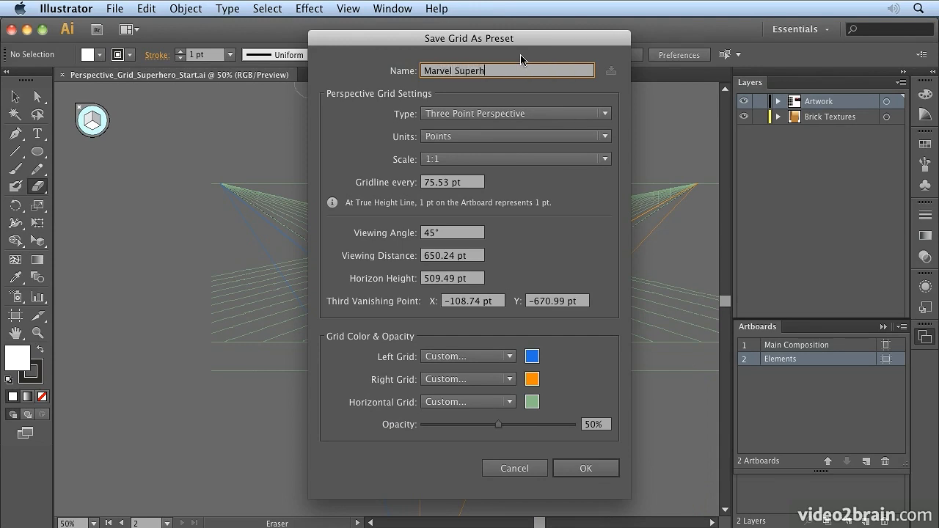
text(ero Building perspective)
click(587, 475)
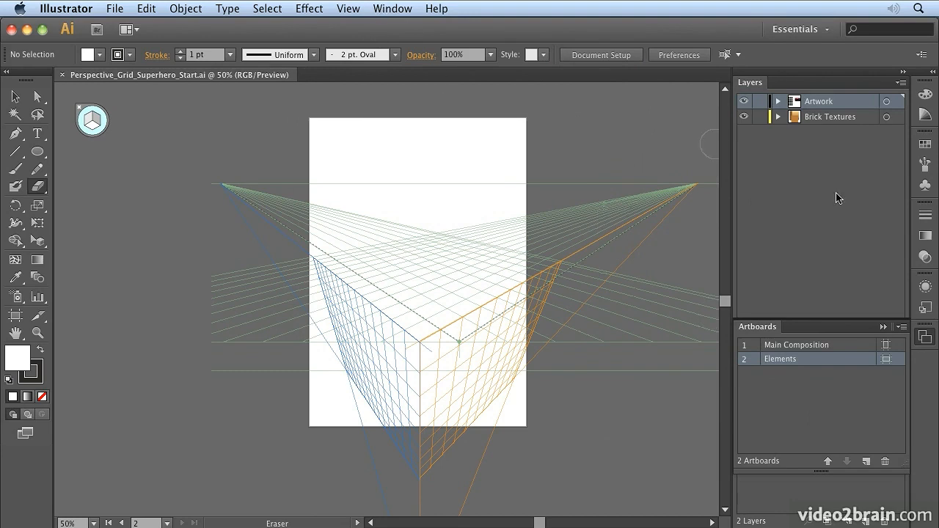
click(389, 10)
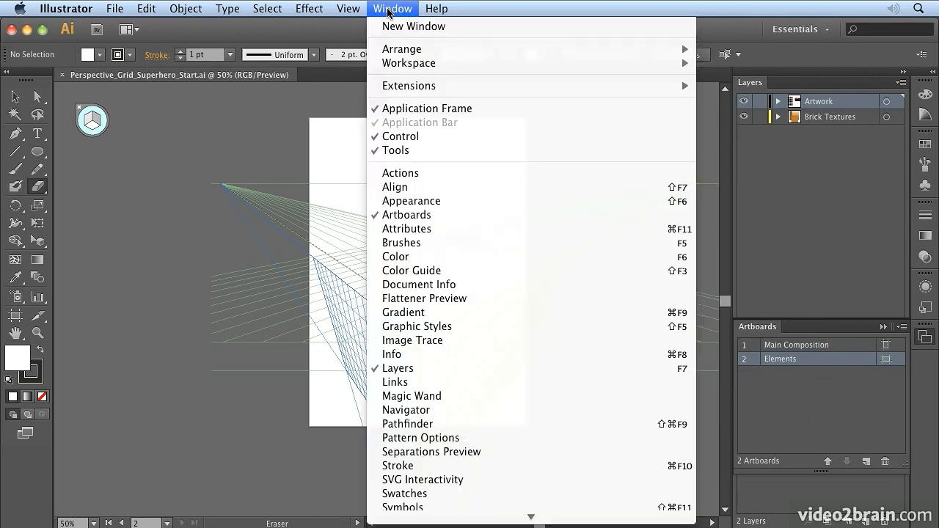
click(389, 9)
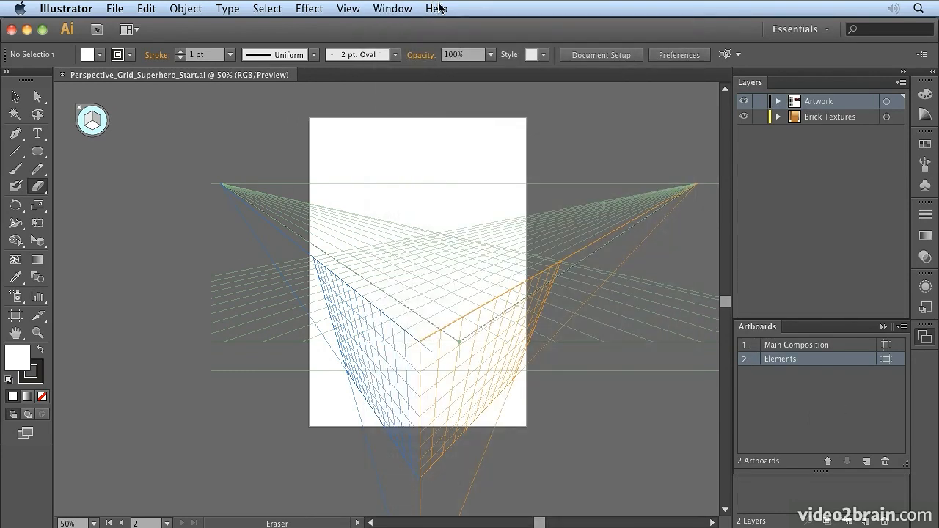
Move the Elements artboard with its artwork closer to the Main Composition artboard.
double_click(745, 360)
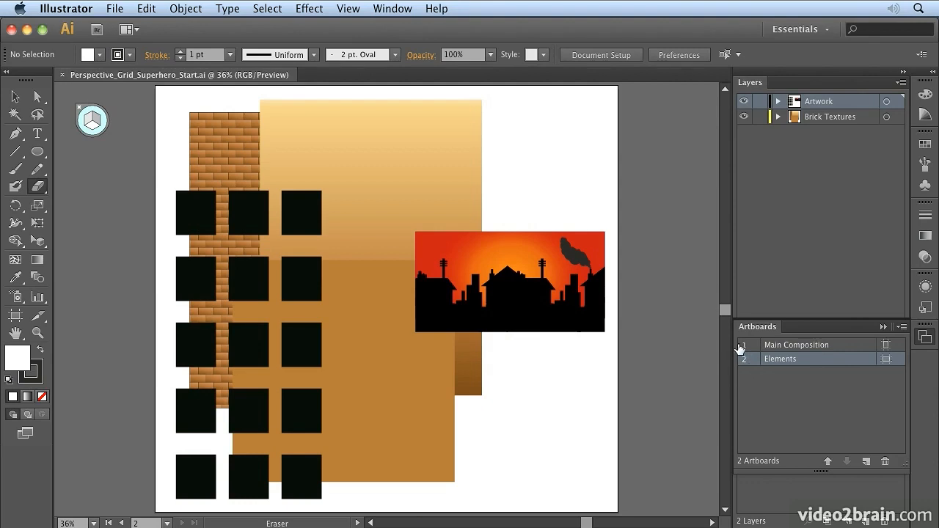
key(super+minus)
key(super+minus)
key(super+minus)
key(super+minus)
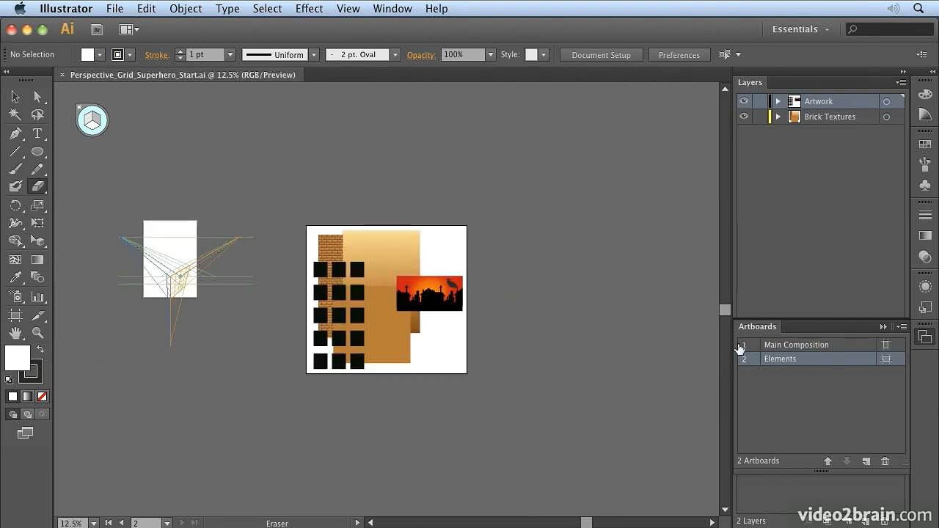
click(16, 316)
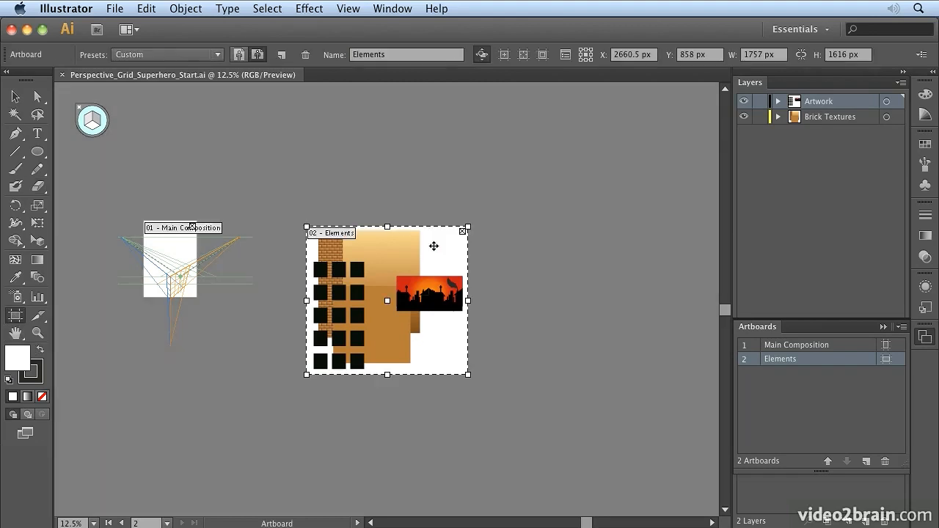
drag(437, 245, 340, 237)
Examine the building elements beside the grid by selecting a black window, the brick texture and the gradient rectangles in turn.
click(37, 334)
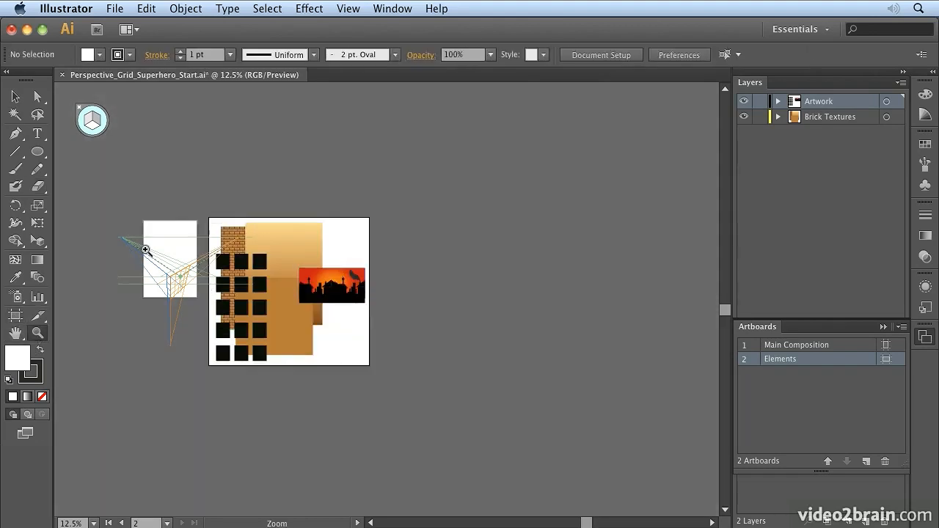
drag(135, 206, 390, 390)
drag(189, 225, 284, 247)
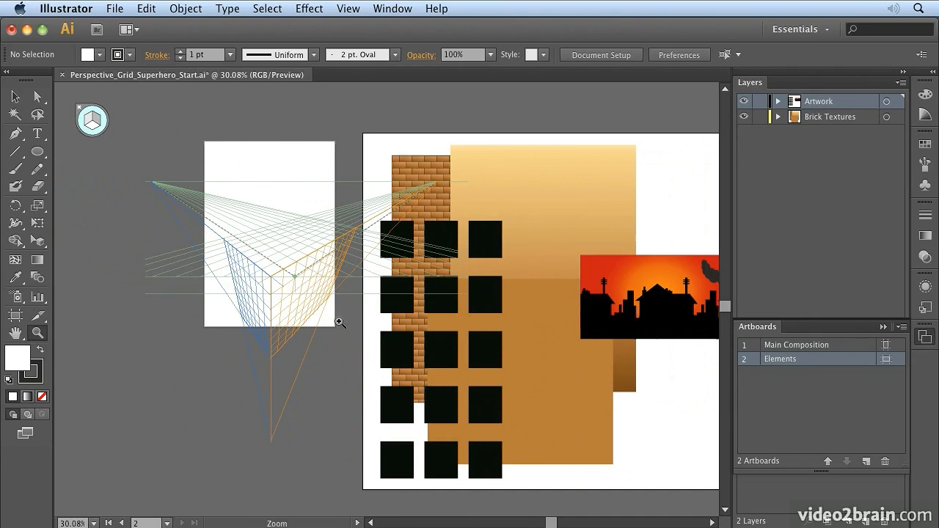
click(292, 274)
click(292, 274)
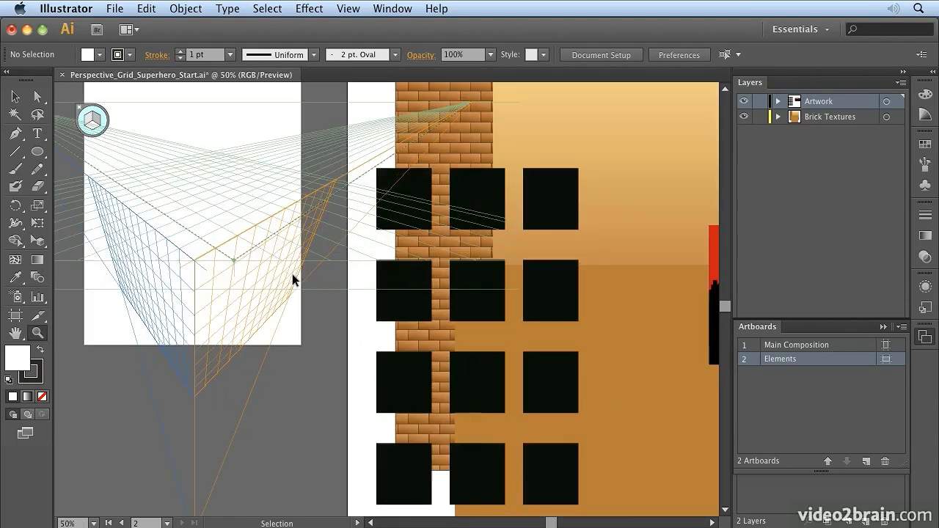
drag(276, 187, 312, 269)
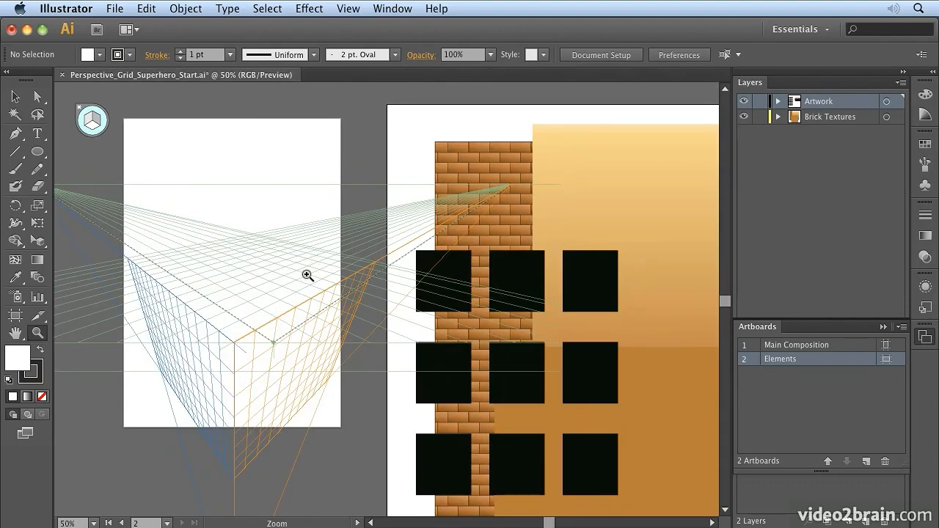
click(15, 96)
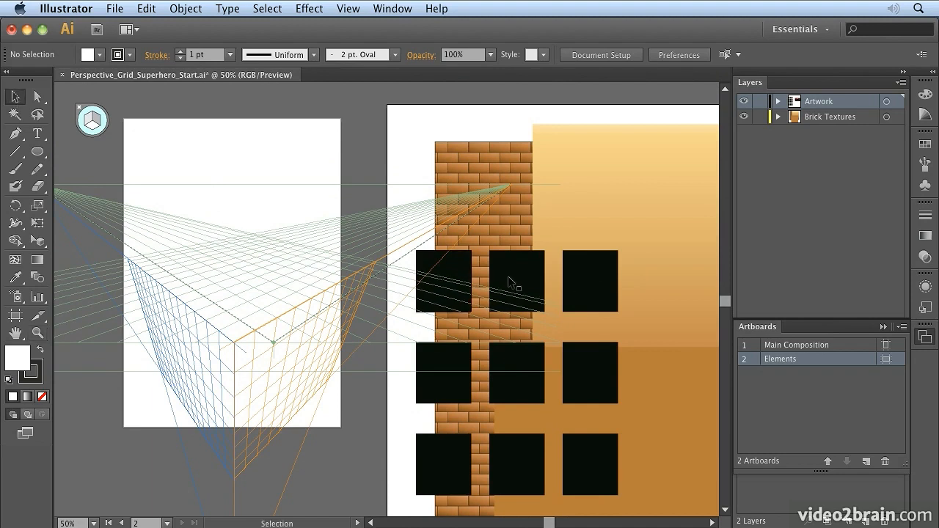
click(450, 275)
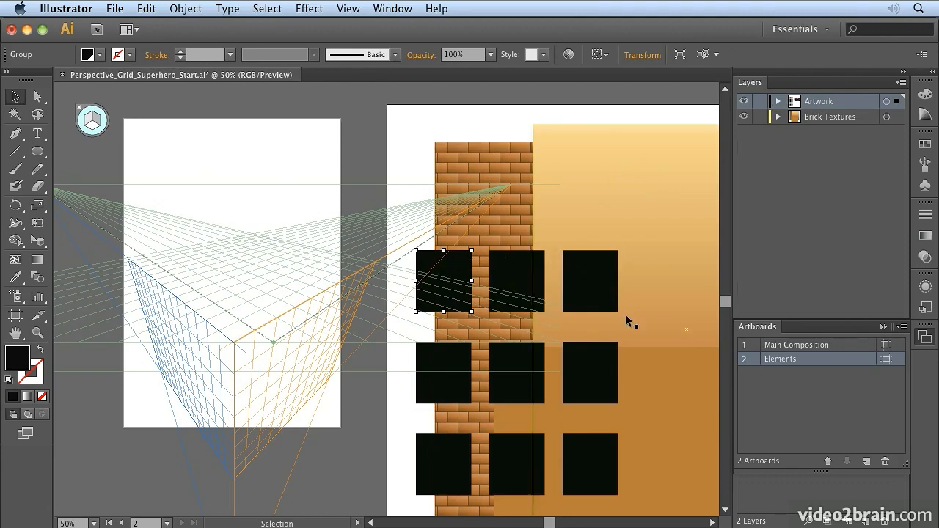
click(459, 155)
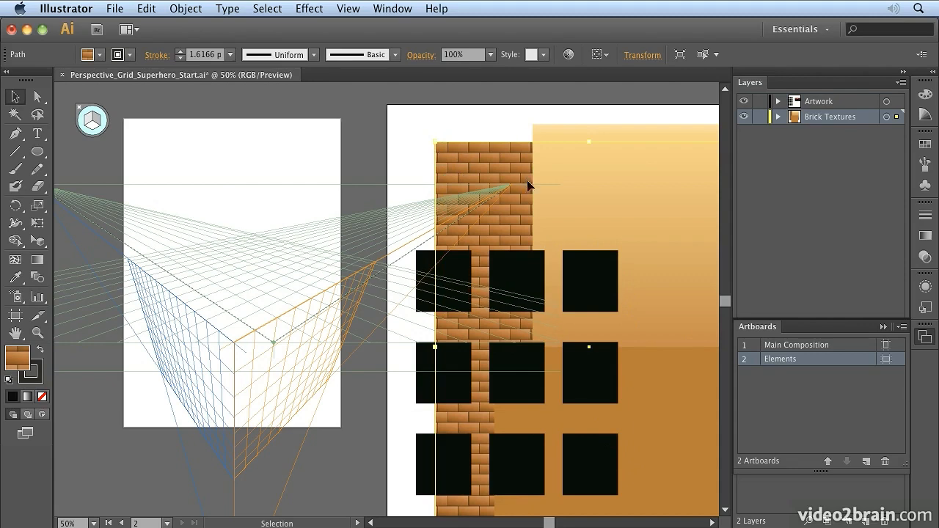
click(662, 396)
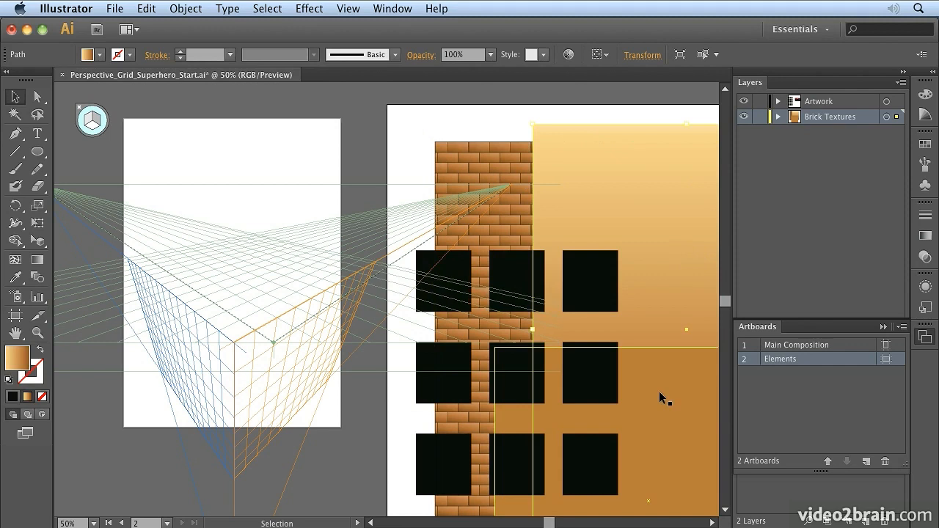
click(652, 233)
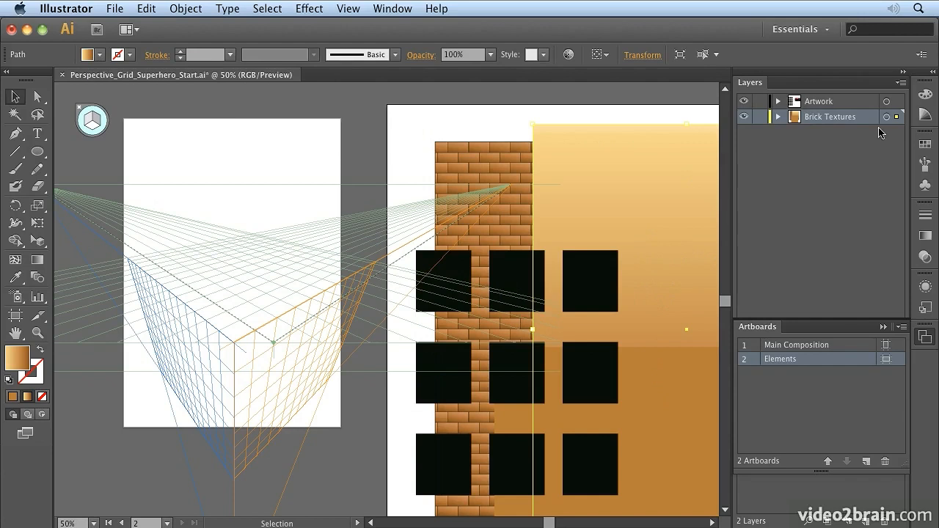
Detach the perspective tools into a floating group beside the plane switching widget, with the Perspective Selection tool active.
click(87, 121)
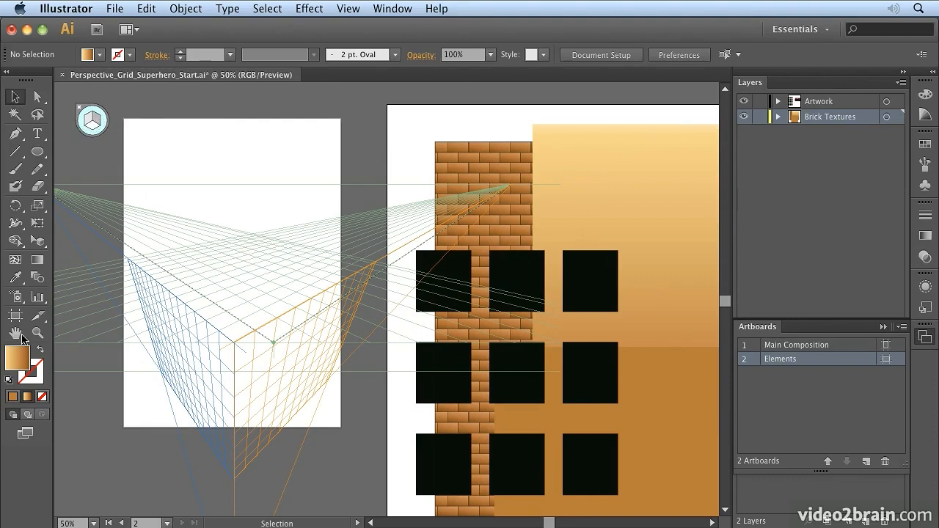
drag(37, 241, 248, 254)
drag(72, 255, 154, 100)
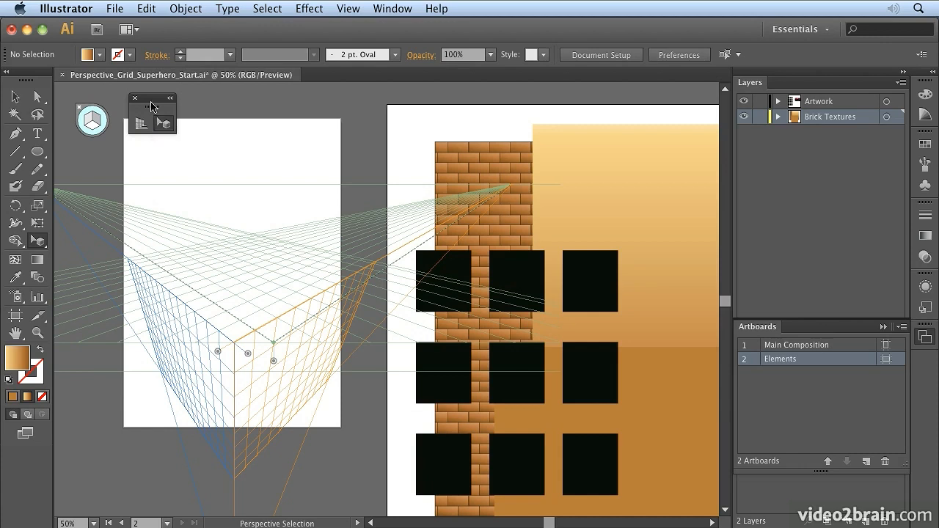
drag(152, 105, 139, 98)
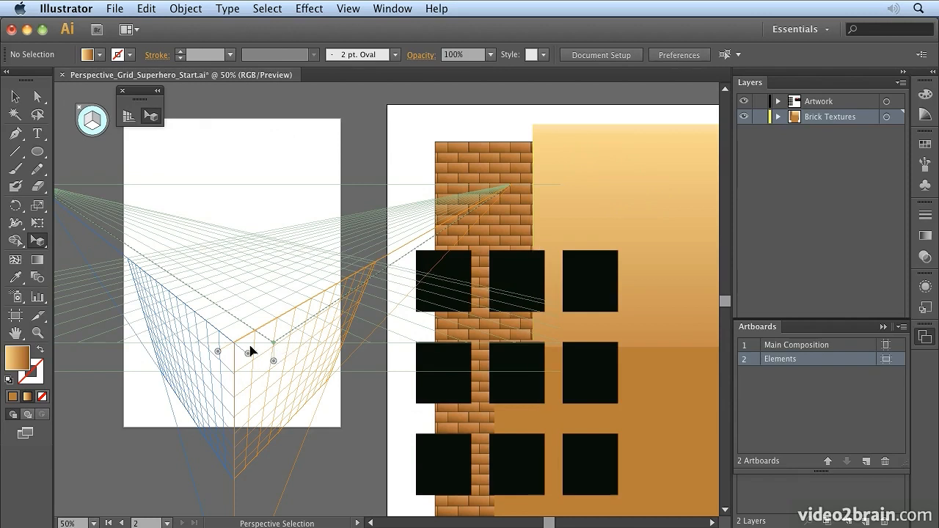
Activate the right grid plane and place a copy of the tall gradient rectangle on it, aligned to the building's corner edge.
click(97, 123)
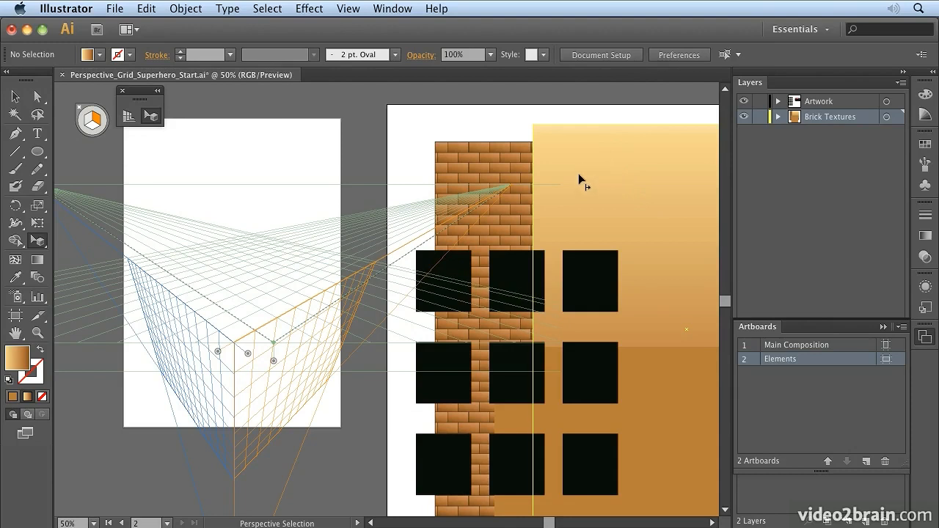
drag(564, 166, 261, 361)
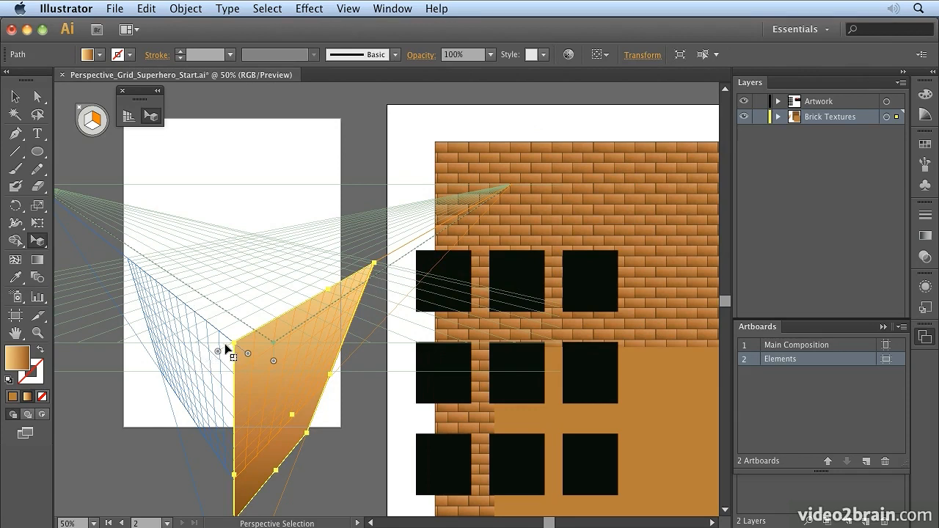
key(super+z)
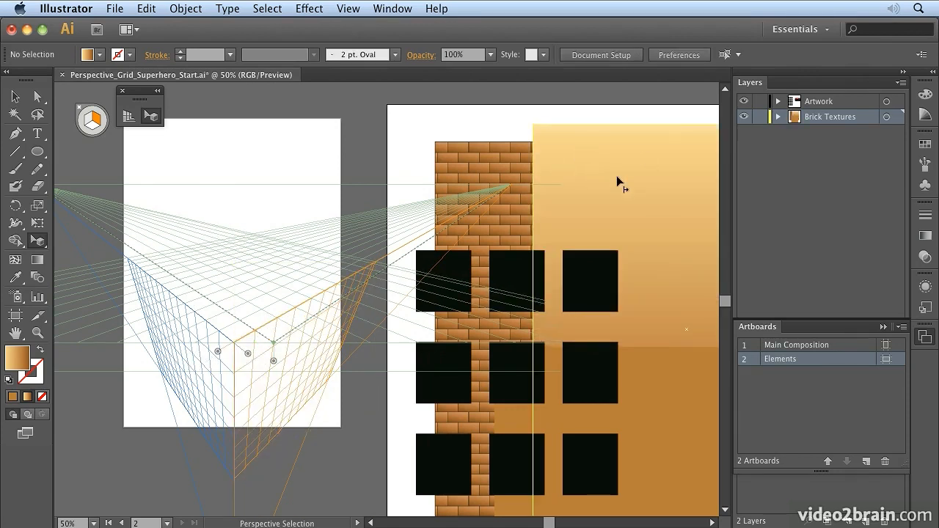
drag(613, 179, 288, 358)
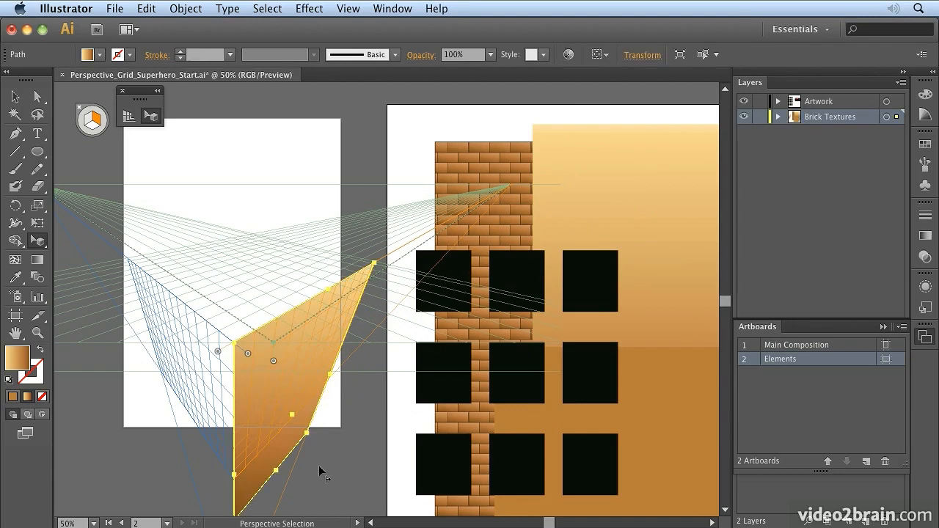
Extend the gradient wall's lower edge downward in perspective and fit its outer side to the far edge of the right grid.
drag(277, 476, 285, 502)
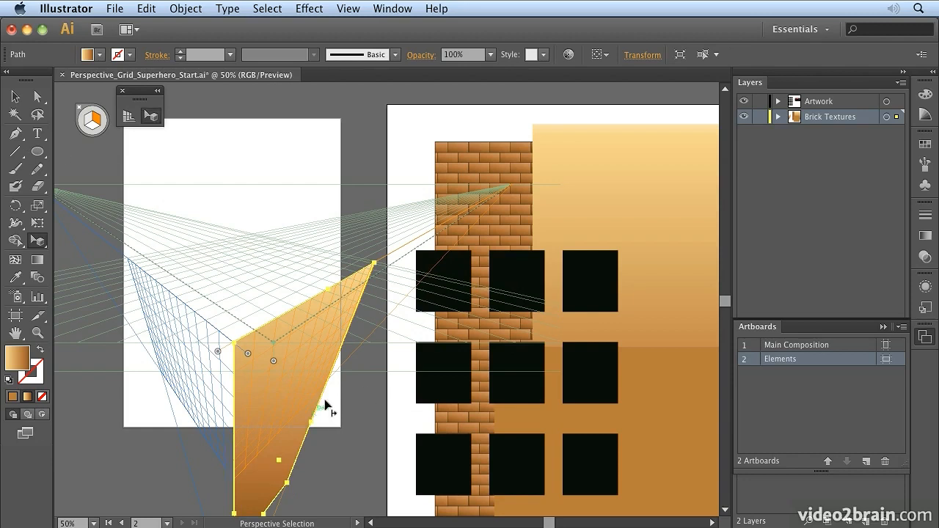
drag(314, 428, 338, 428)
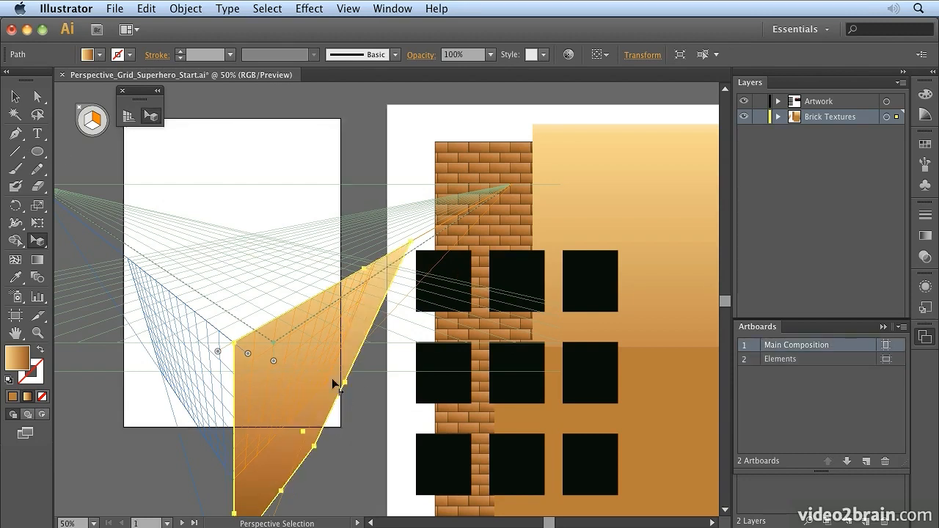
drag(346, 385, 321, 390)
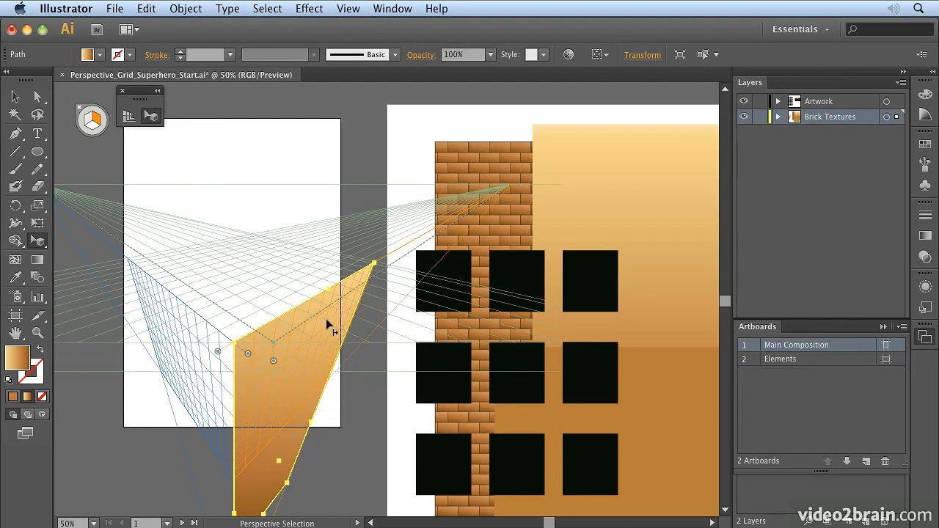
Try moving the gradient wall straight up with the regular Selection tool, and undo the move.
click(15, 96)
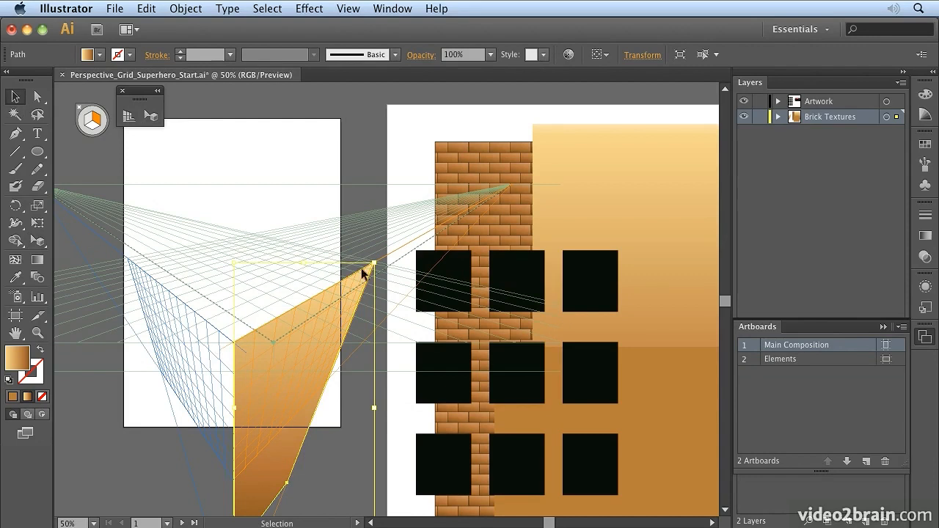
drag(303, 264, 306, 211)
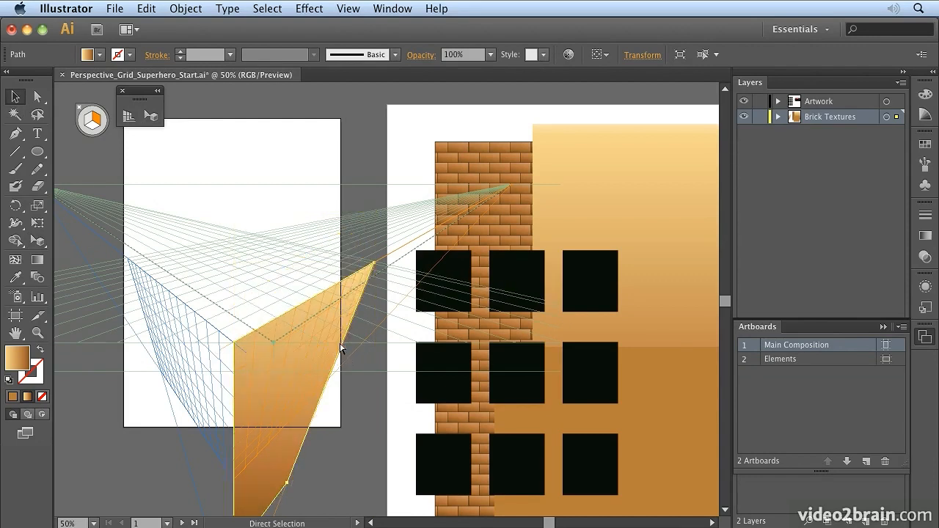
drag(301, 362, 303, 297)
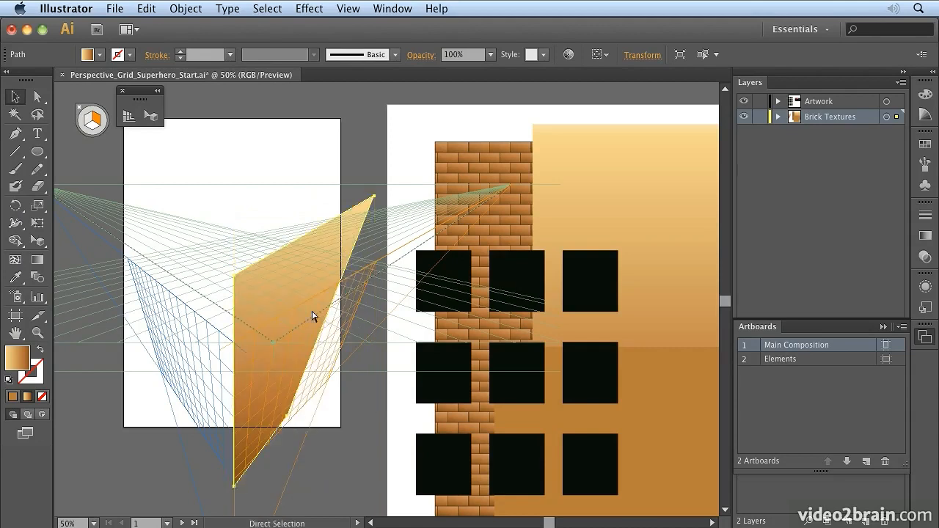
key(super+z)
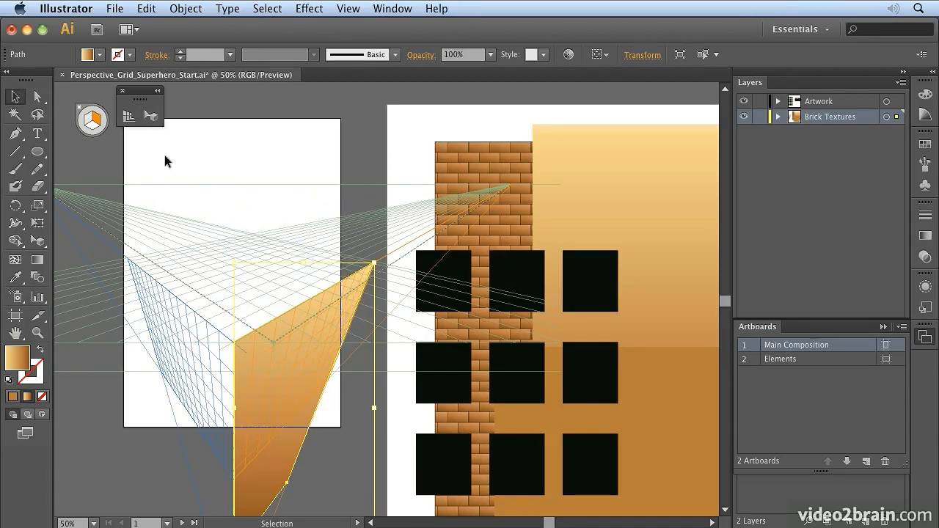
Place another copy of the tall gradient rectangle onto the perspective grid with the Perspective Selection tool.
click(151, 116)
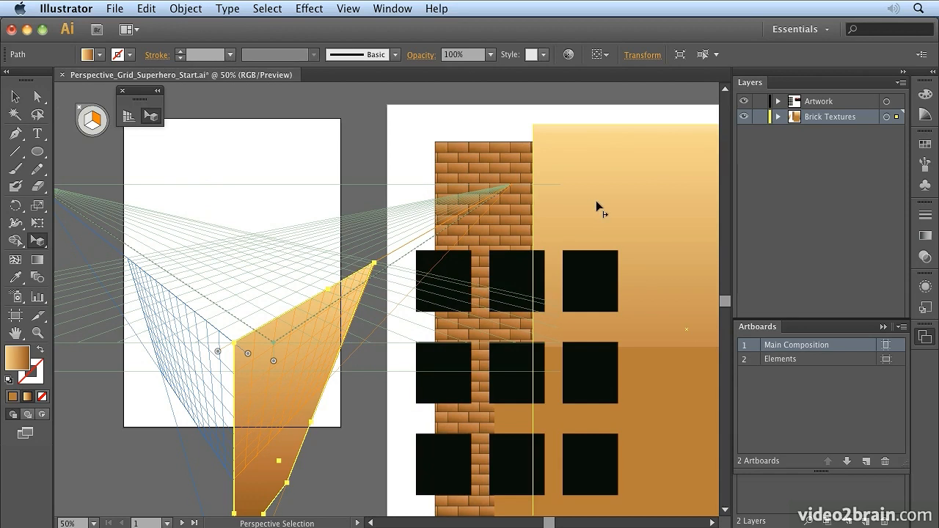
drag(609, 194, 296, 292)
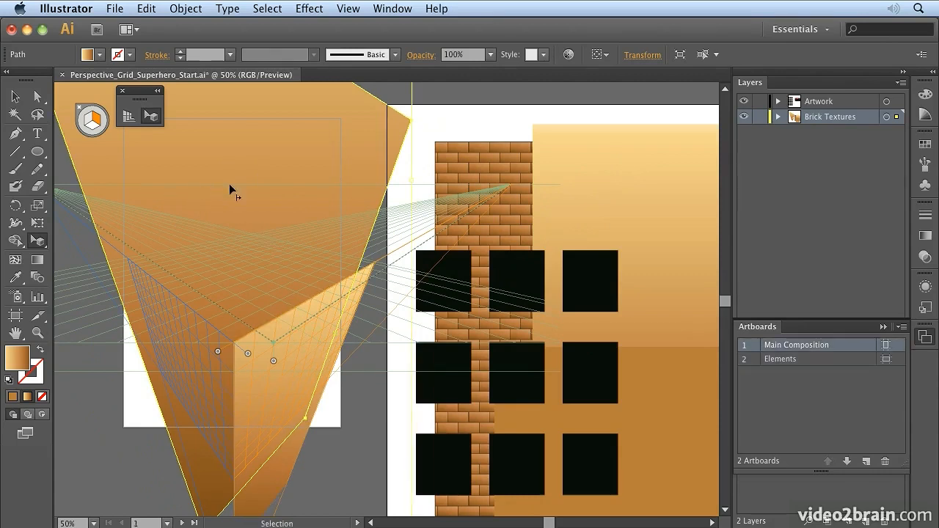
Undo the misplaced wall copy, and place one on the left grid plane, fitted to its far edge and extended downward.
key(super+z)
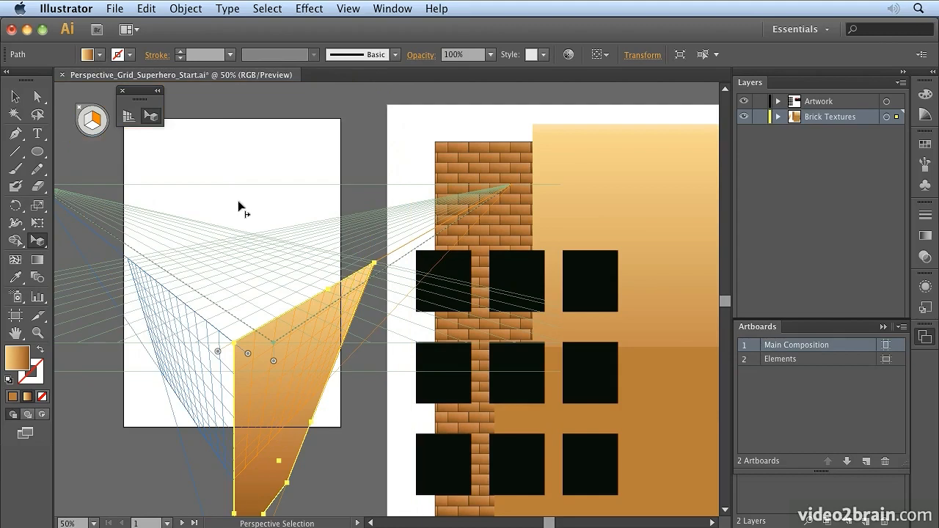
click(86, 123)
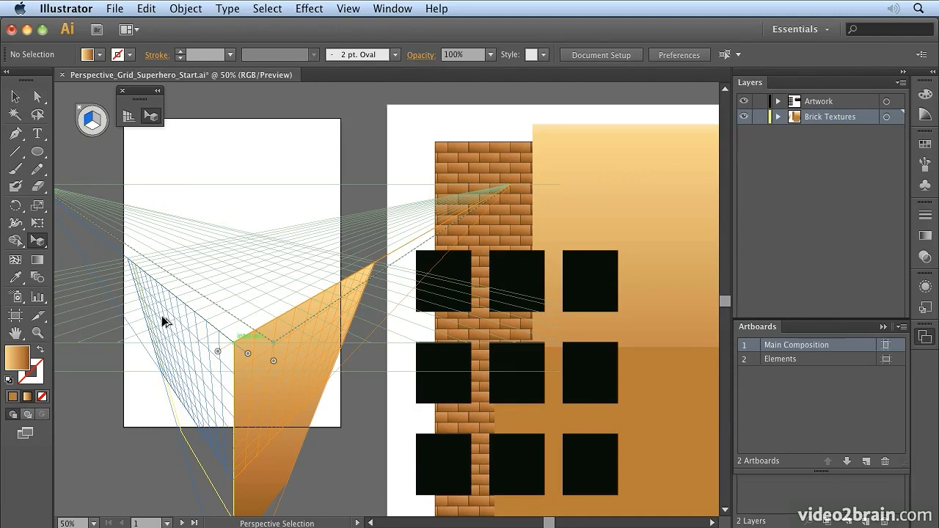
drag(163, 322, 163, 323)
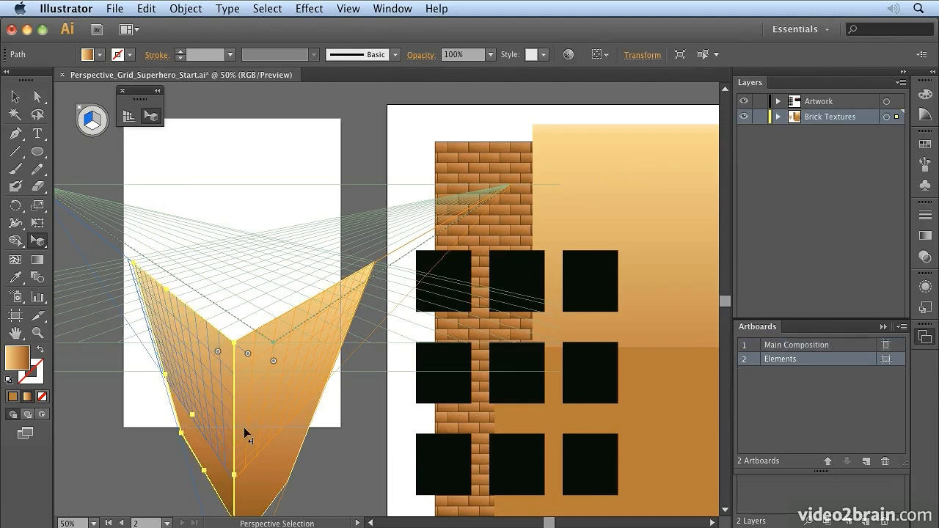
drag(167, 377, 160, 369)
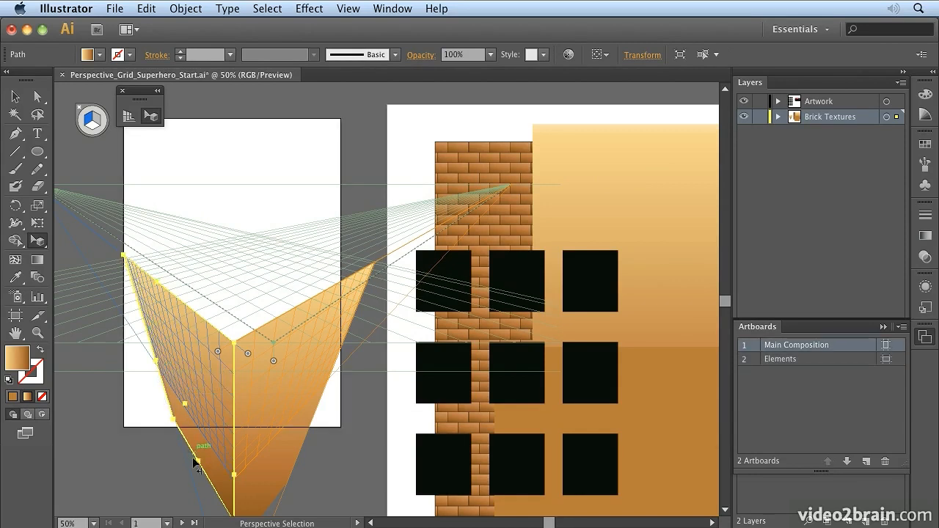
drag(198, 461, 207, 499)
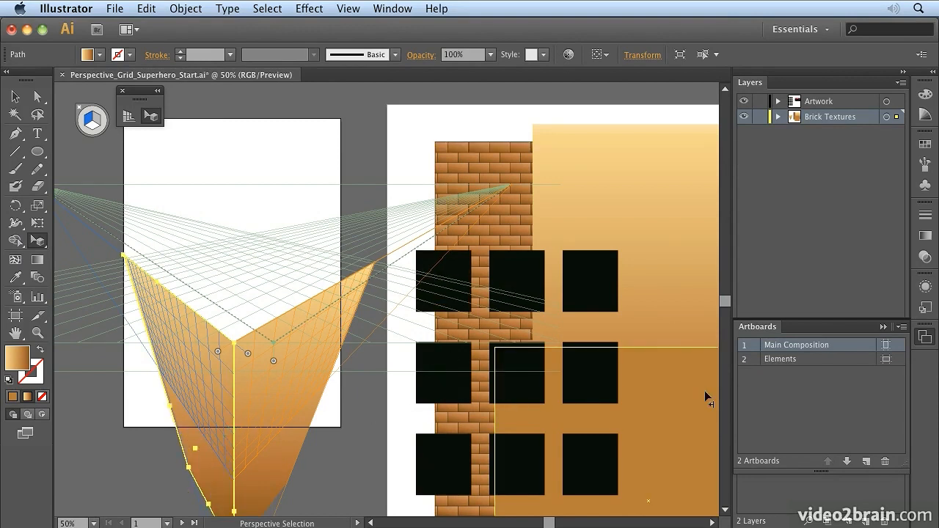
Place a copy of the flat brown rectangle on the horizontal grid plane and fit its corners to the wall tops as a roof.
click(660, 385)
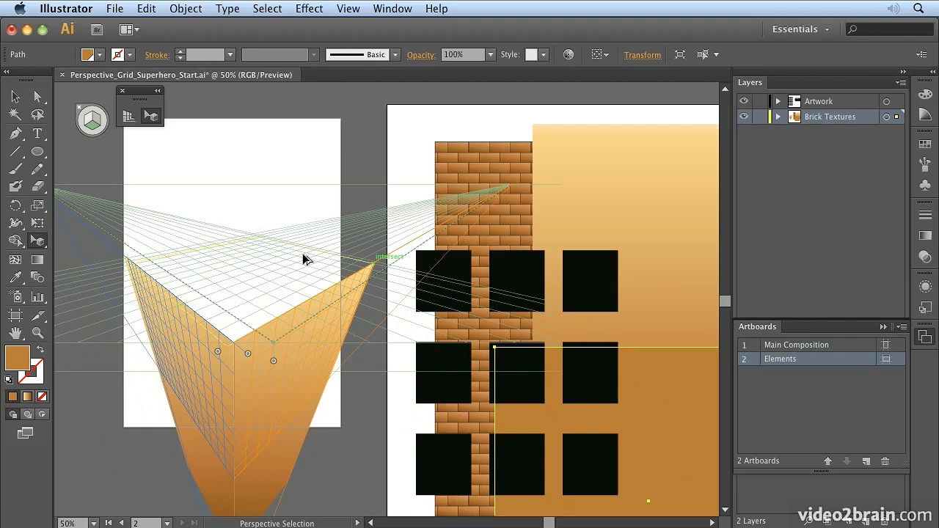
drag(307, 257, 308, 259)
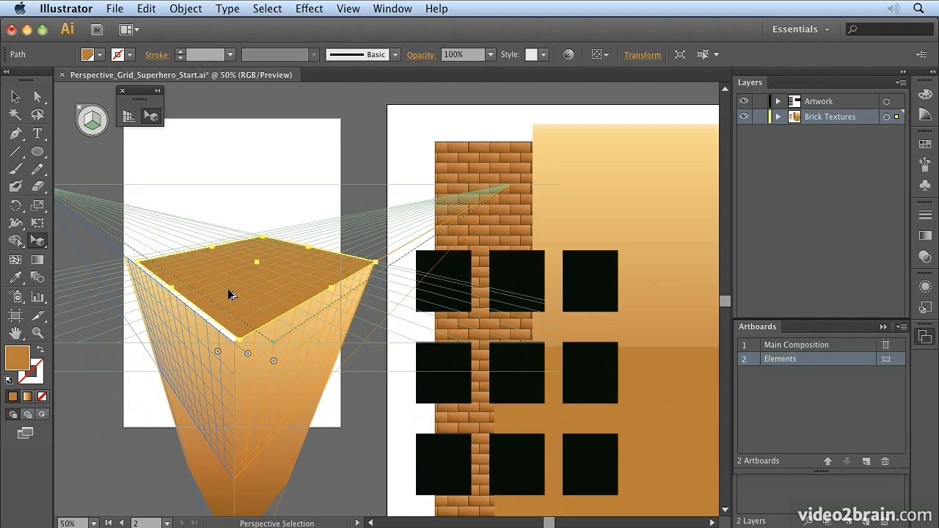
drag(140, 267, 123, 254)
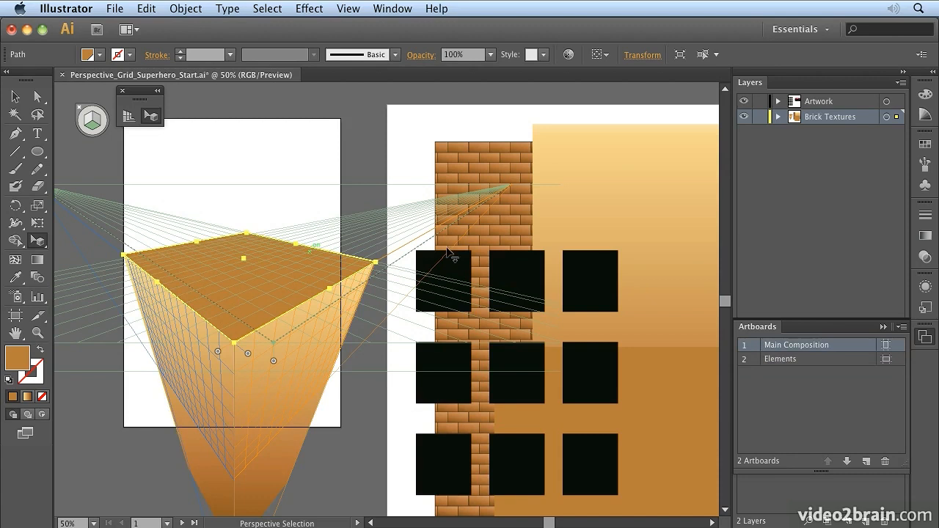
click(153, 117)
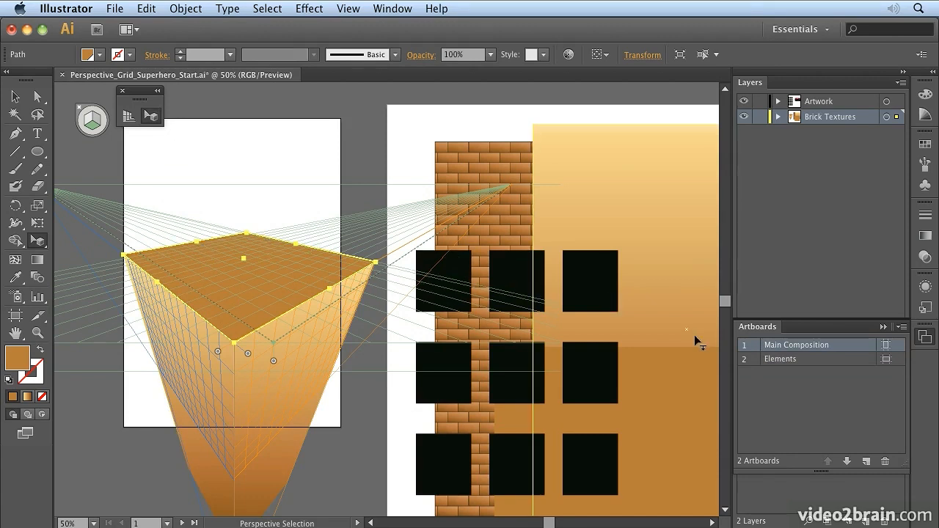
Stack the perspective Roof beneath both perspective Wall objects, raising the right wall's upper edge to compare the overlap and then restoring it.
click(779, 118)
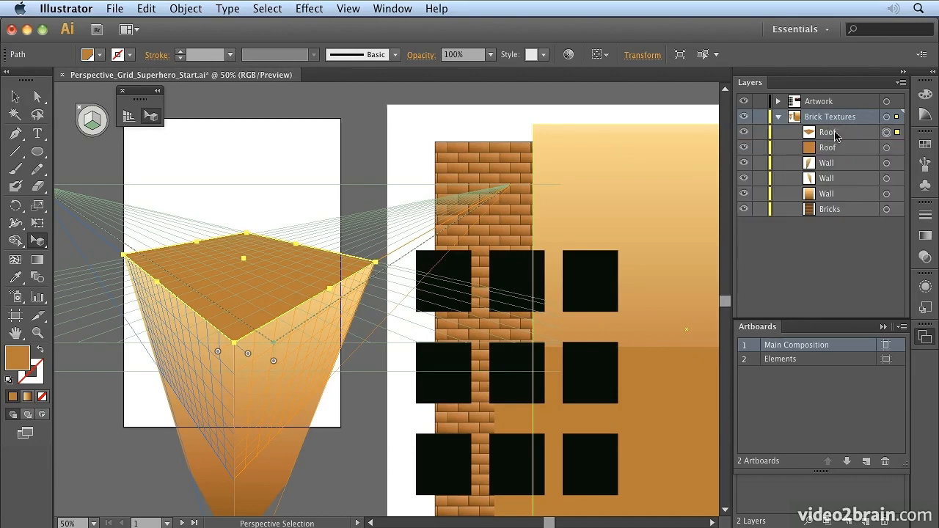
click(886, 164)
drag(329, 294, 332, 265)
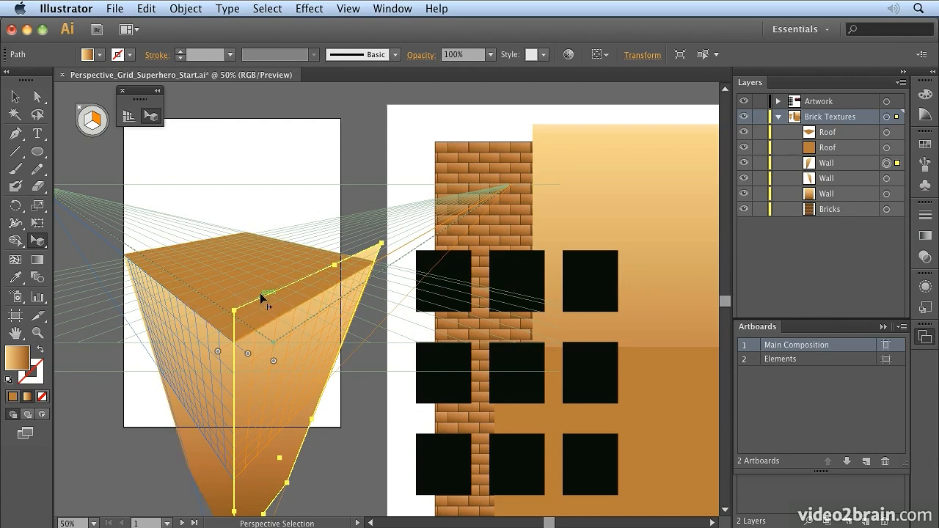
drag(843, 135, 842, 186)
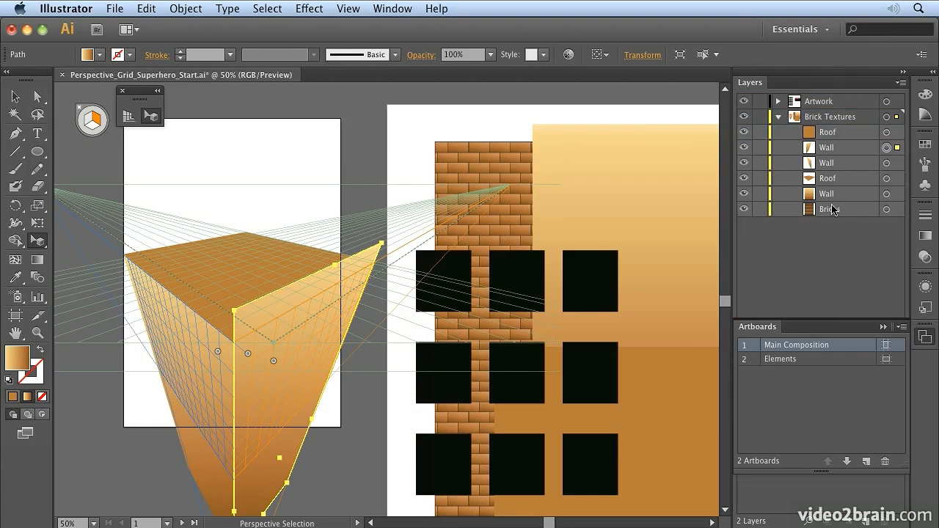
drag(335, 265, 316, 297)
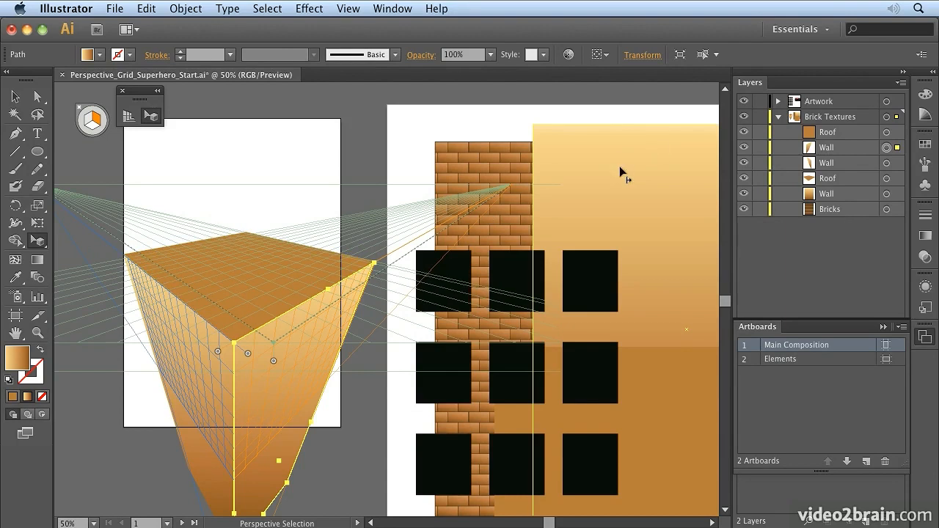
Place a gradient wall copy on the horizontal plane, stack it frontmost, and narrow it to a ledge strip along the roof's front-right edge.
click(92, 125)
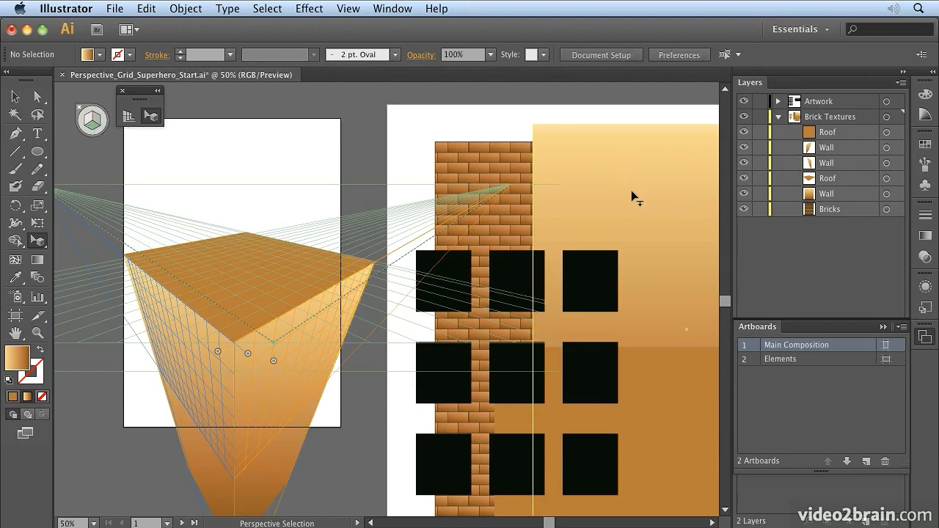
mouse_move(298, 244)
mouse_down()
mouse_move(283, 243)
mouse_move(296, 239)
mouse_up()
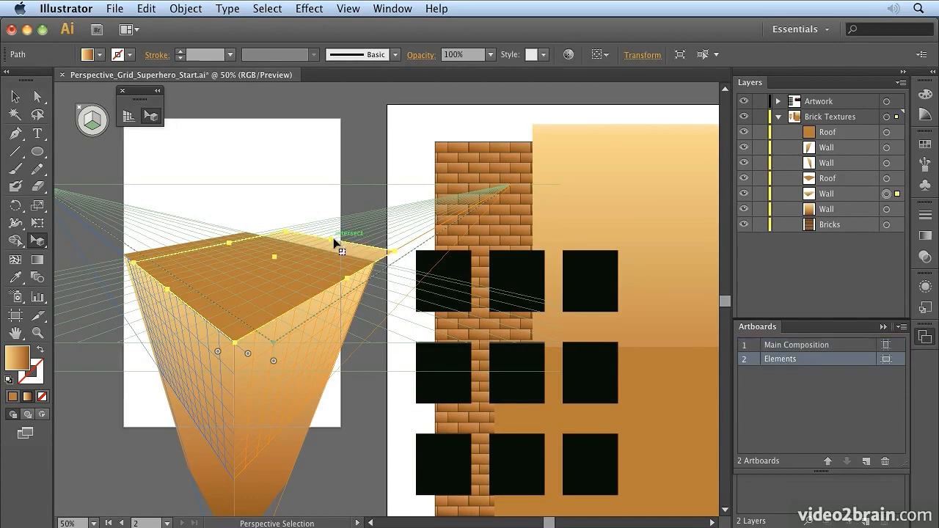
drag(844, 195, 829, 126)
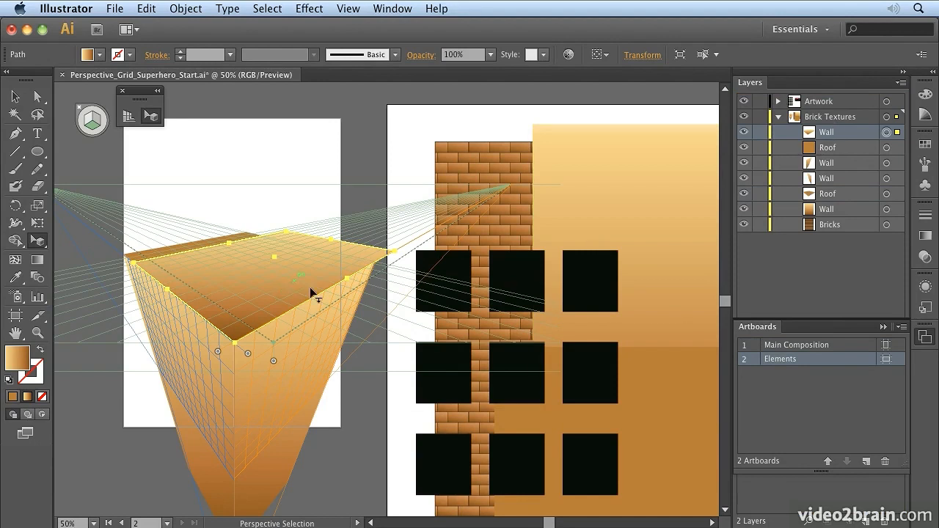
drag(226, 240, 375, 261)
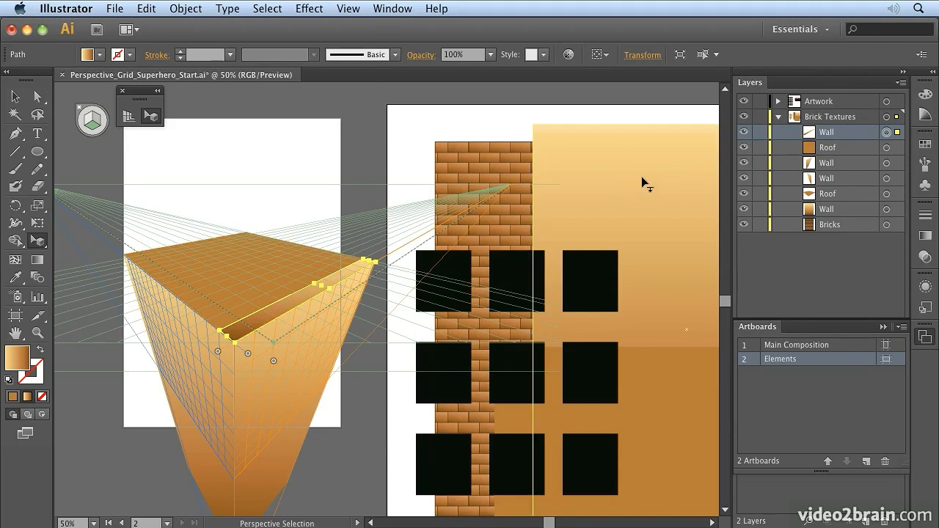
Add a second gradient ledge strip along the roof's front-left edge and stack it above the other Brick Textures objects.
drag(245, 243, 248, 336)
drag(844, 211, 849, 133)
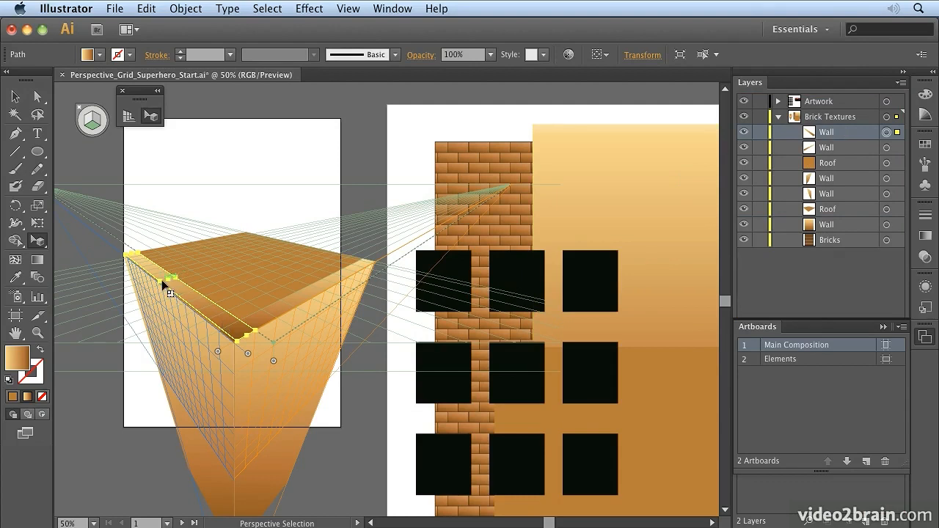
drag(158, 282, 159, 281)
Try copying the front-left ledge strip to the opposite roof edge with the regular Selection tool, and undo the copy.
click(36, 261)
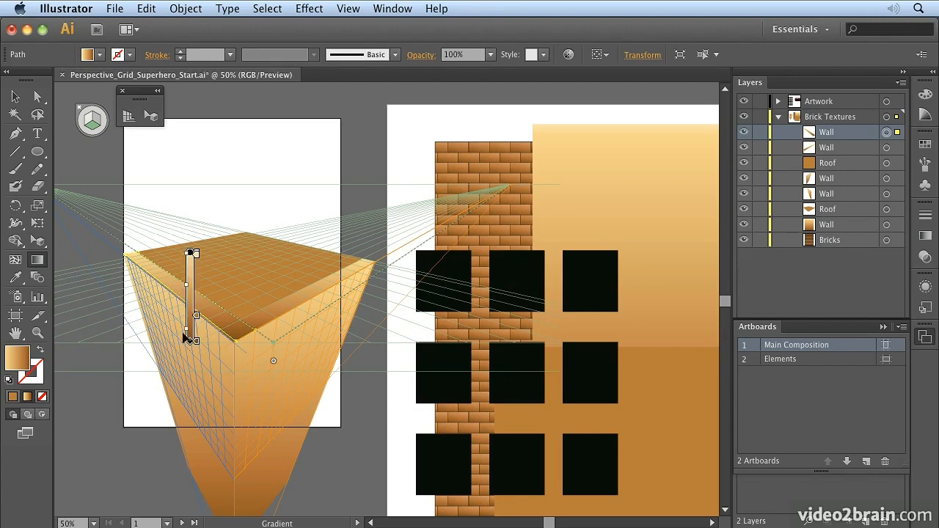
click(17, 96)
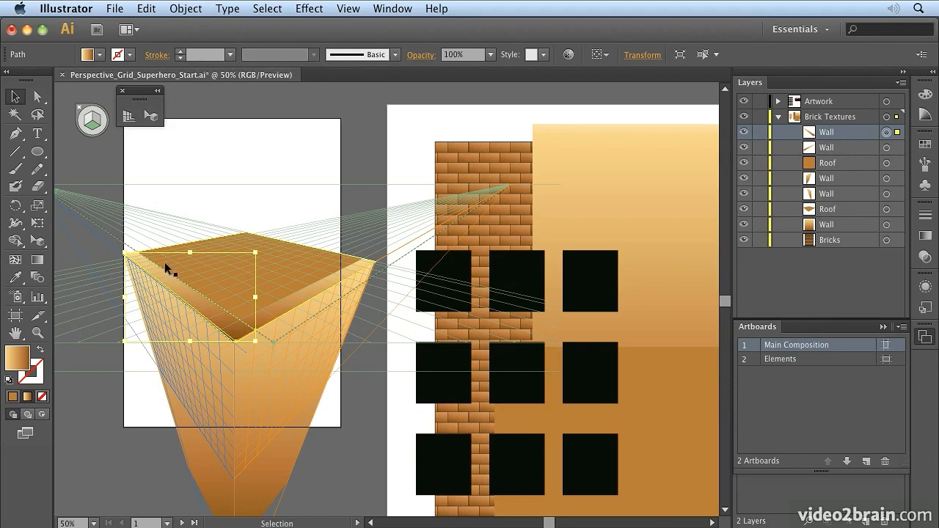
drag(202, 306, 308, 251)
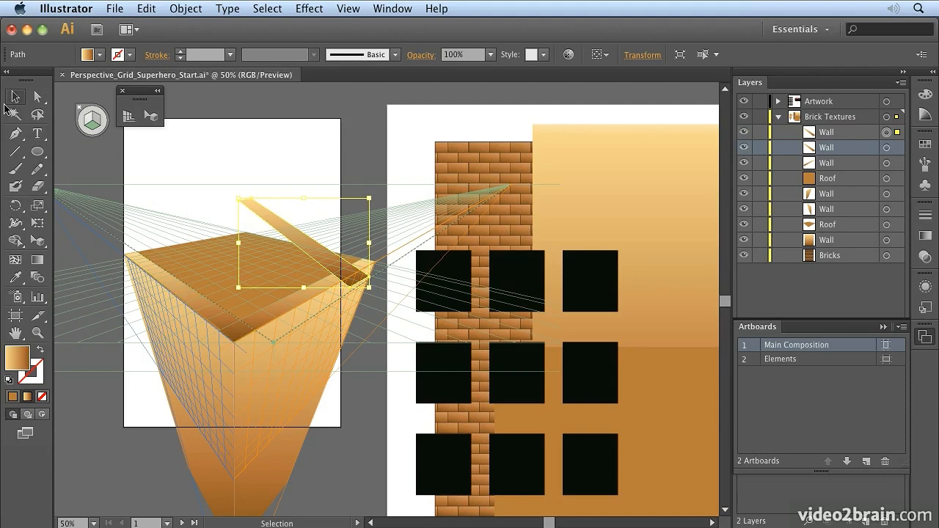
key(super+z)
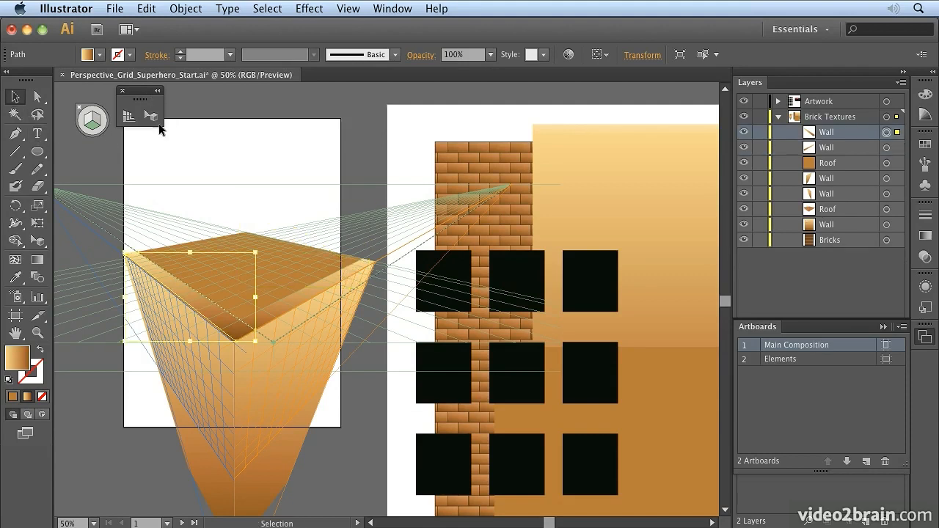
Copy both front ledge strips in perspective onto the opposite rear edges of the roof with the Perspective Selection tool.
click(151, 116)
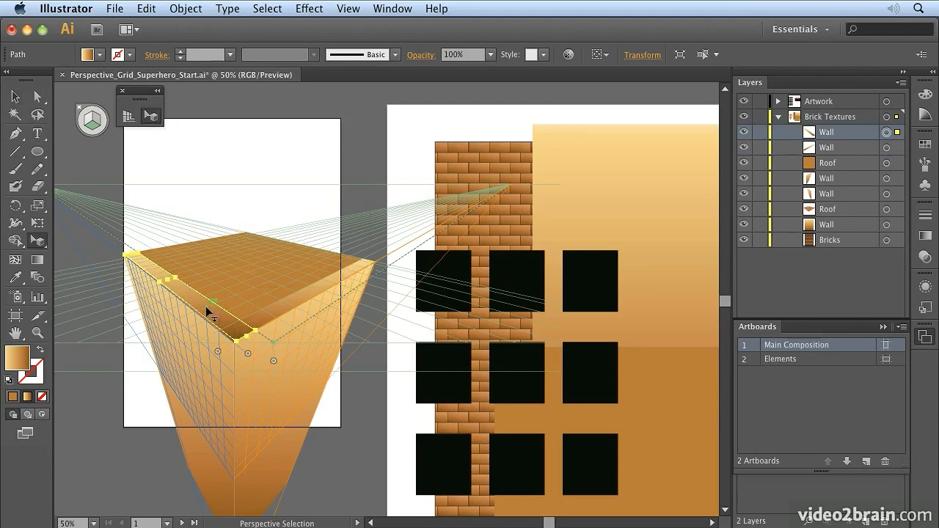
drag(207, 301, 308, 255)
drag(307, 253, 304, 248)
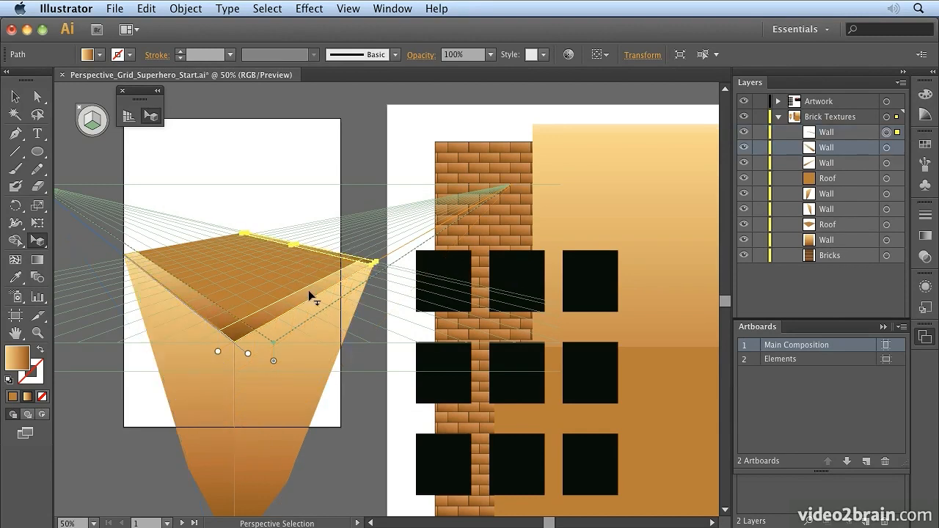
click(305, 297)
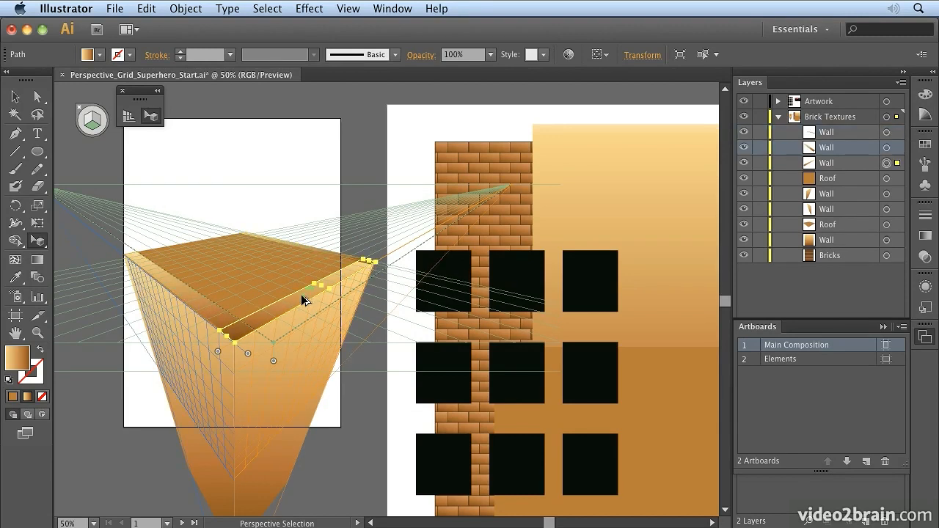
drag(301, 297, 179, 252)
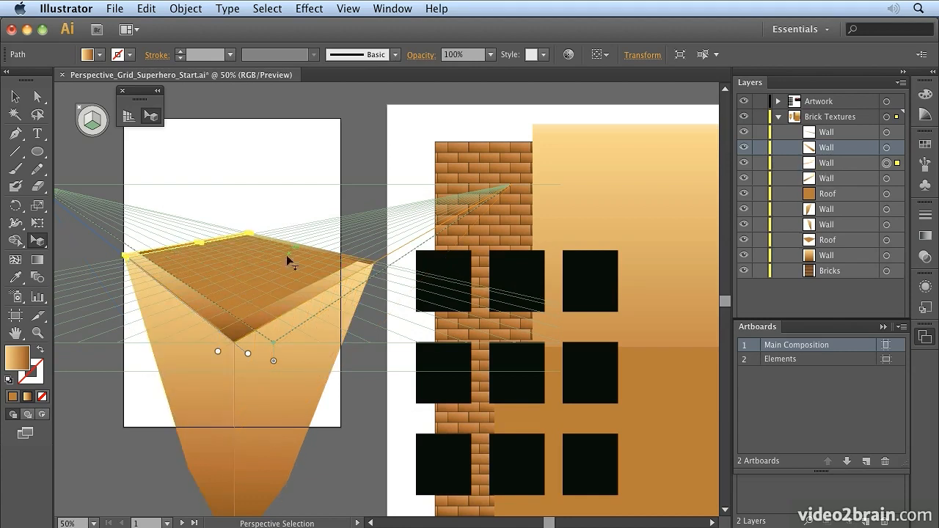
Select all four ledge strips, fill them with the pale cream swatch, and deselect them.
shift+click(887, 179)
shift+click(887, 148)
shift+click(887, 133)
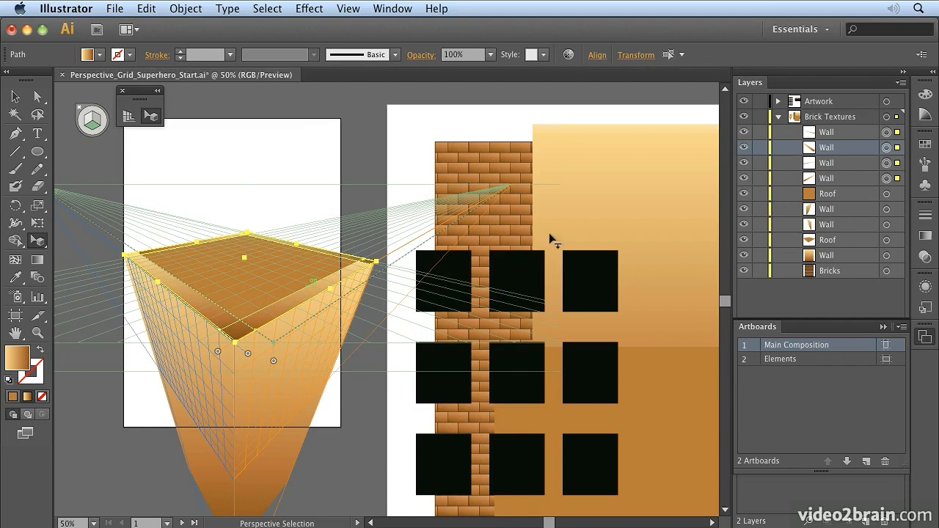
click(926, 145)
drag(902, 169, 902, 150)
click(856, 152)
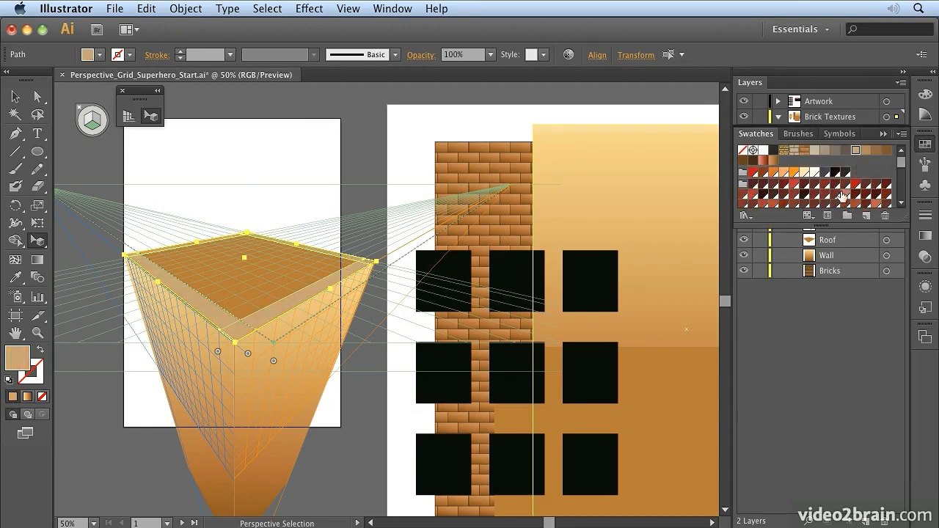
click(806, 173)
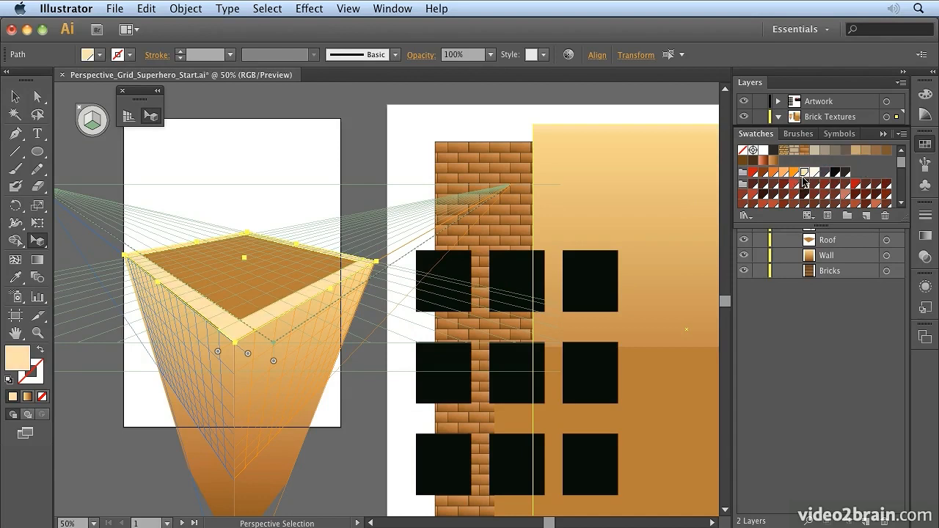
key(super+shift+a)
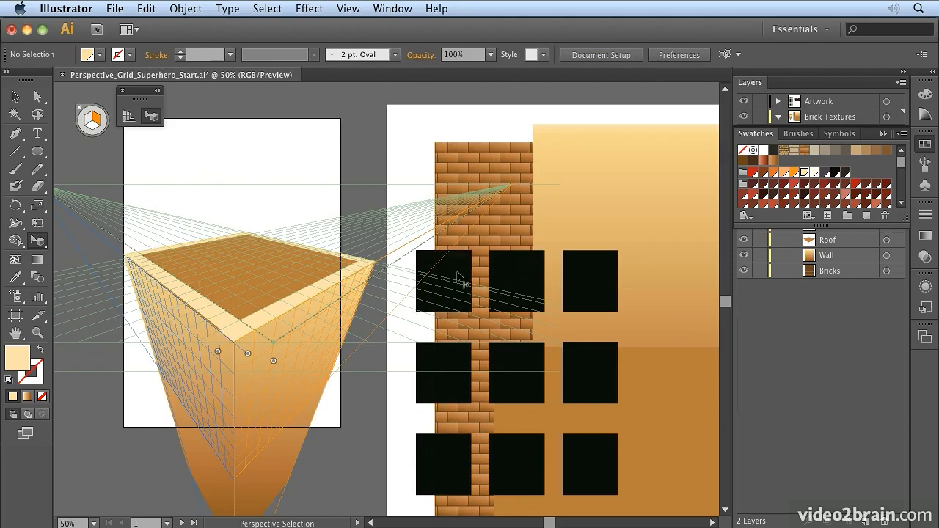
Place a copy of the black window group on the right grid plane near the upper corner of the right wall.
click(275, 401)
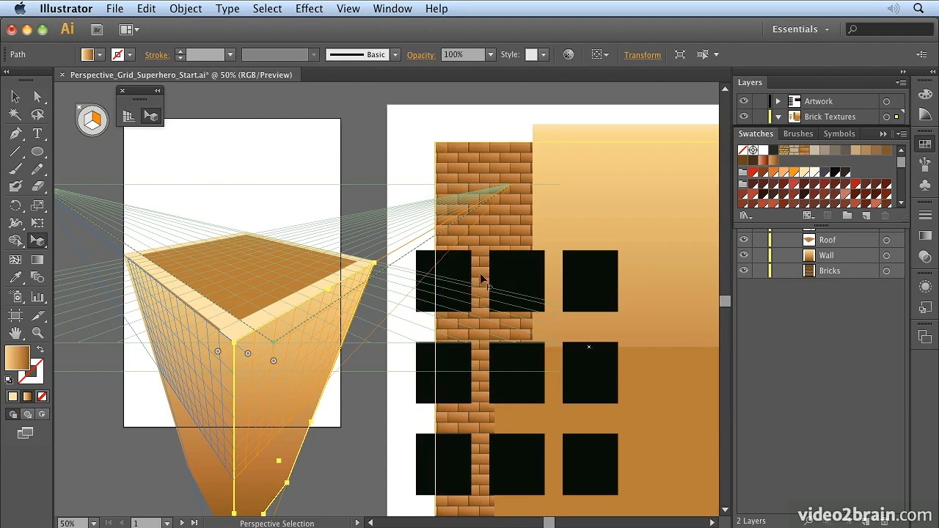
click(440, 270)
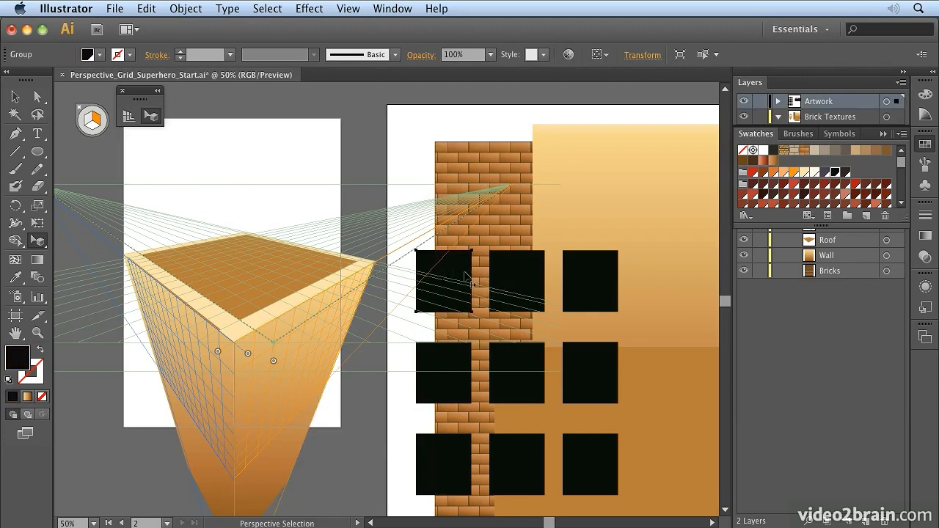
drag(429, 277, 281, 354)
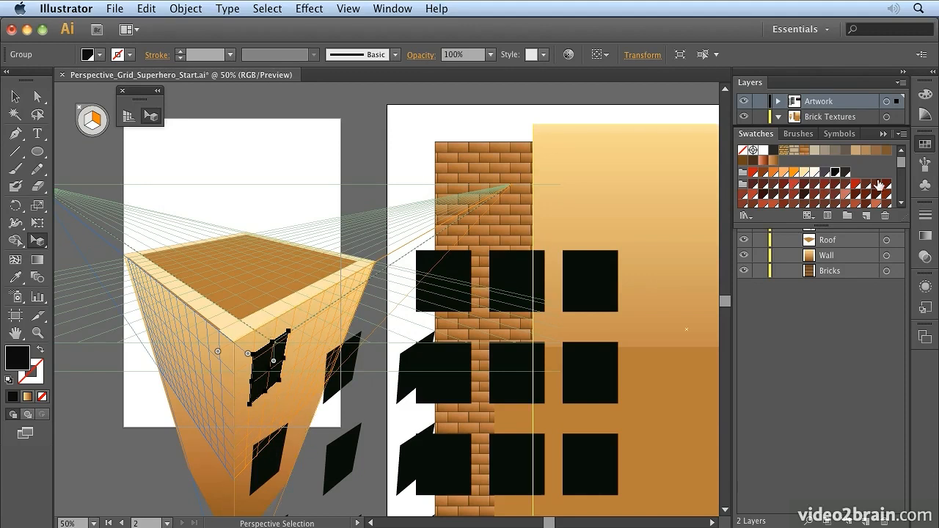
Hide the second Transform effect in the appearance of the window group on the right wall.
click(925, 290)
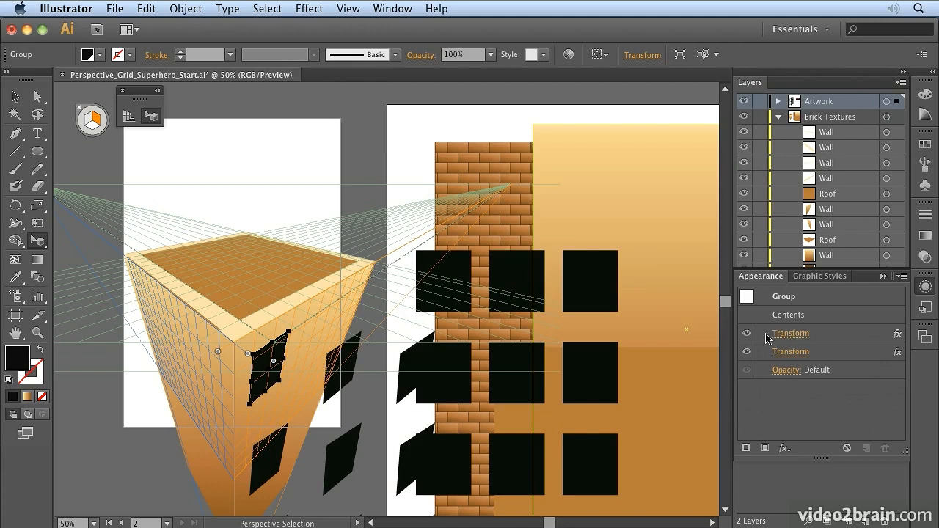
click(748, 353)
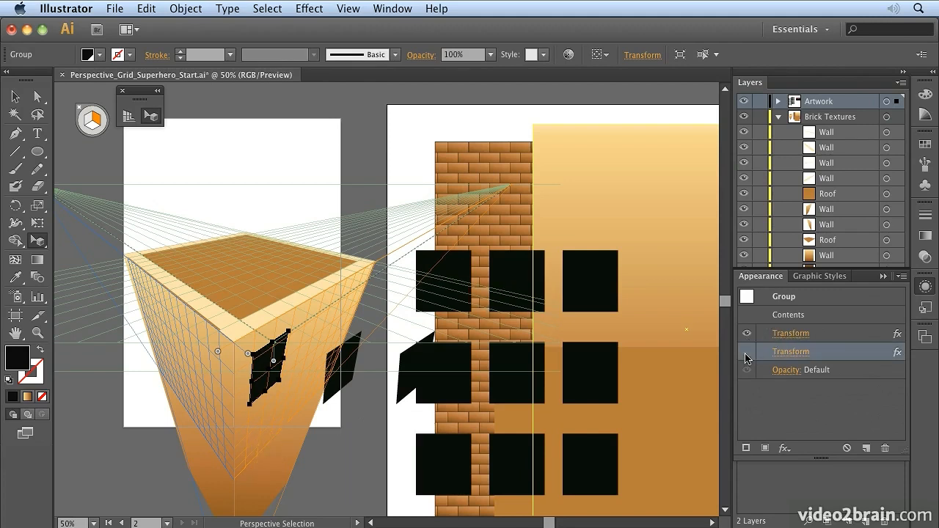
Undo the window group's placement on the right wall, keeping only the flat window artwork with its Transform effects.
click(748, 352)
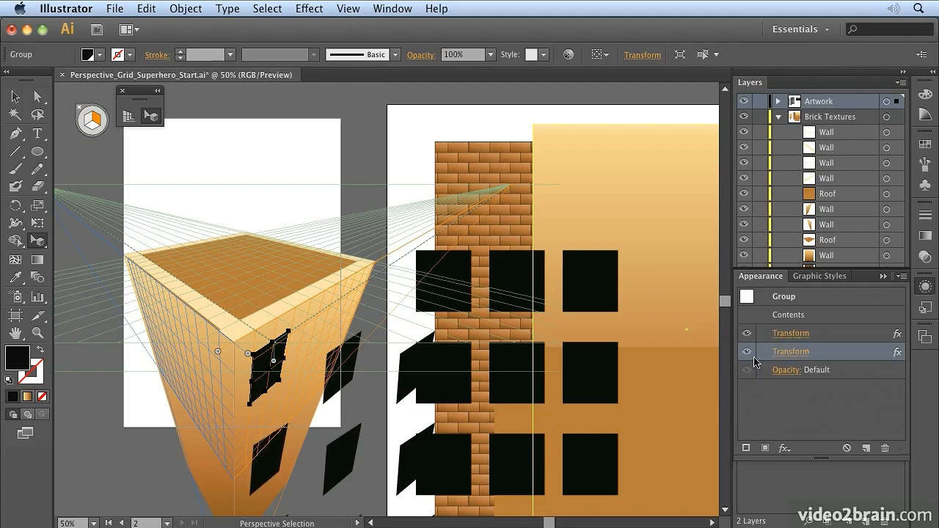
click(747, 352)
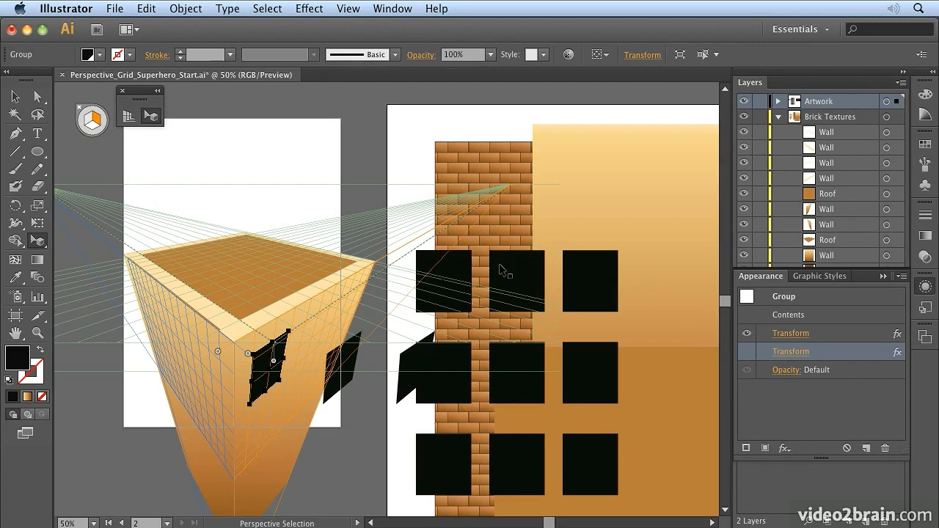
key(super+z)
key(super+z)
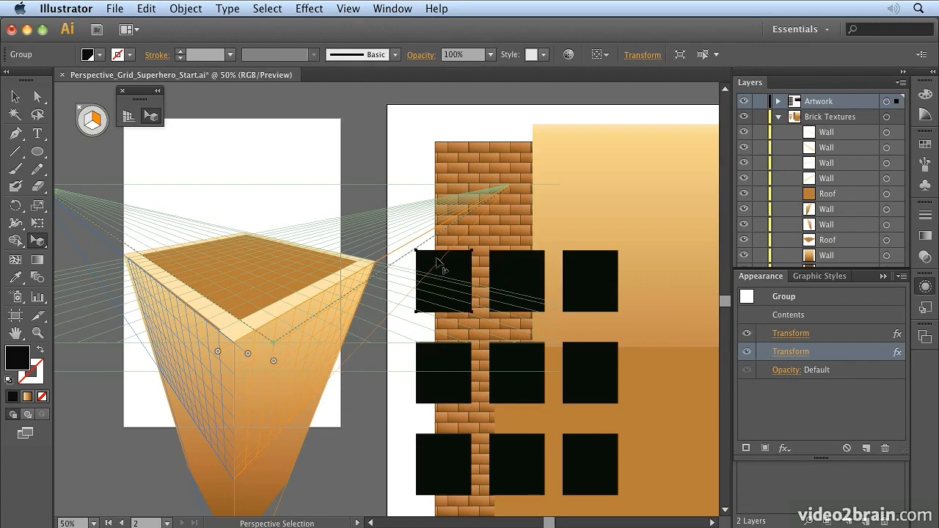
key(super+z)
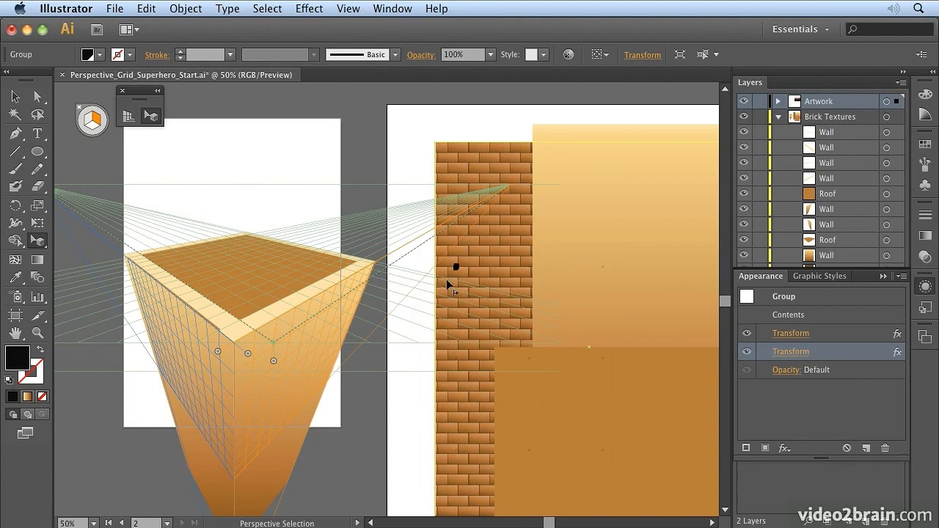
key(super+shift+z)
Expand the appearance of the flat black window group so its repeated windows become real shapes.
click(186, 9)
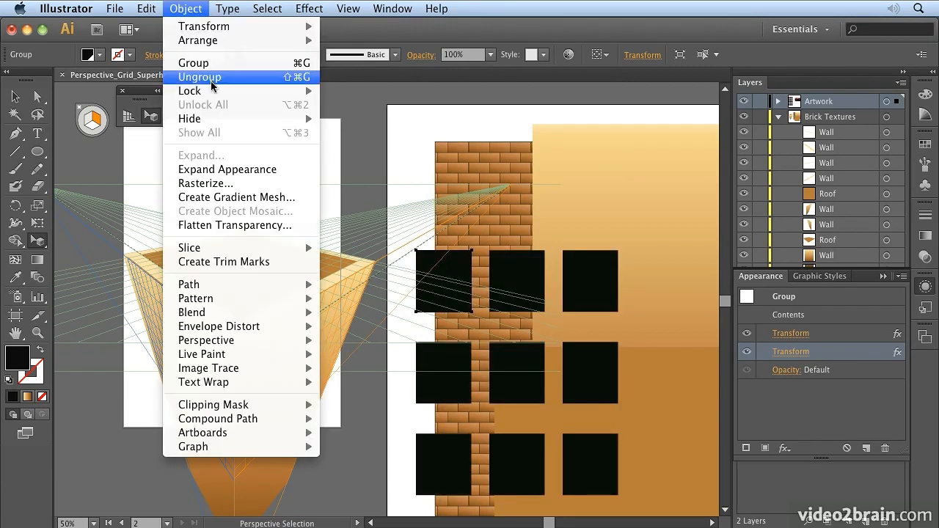
click(228, 170)
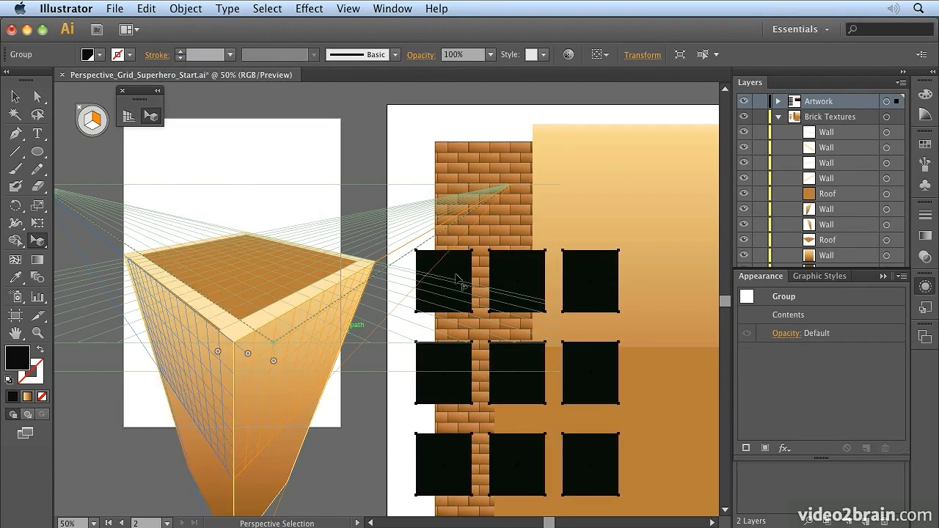
Place copies of the expanded window group on the right and left walls, using the matching grid plane for each.
drag(463, 271, 281, 358)
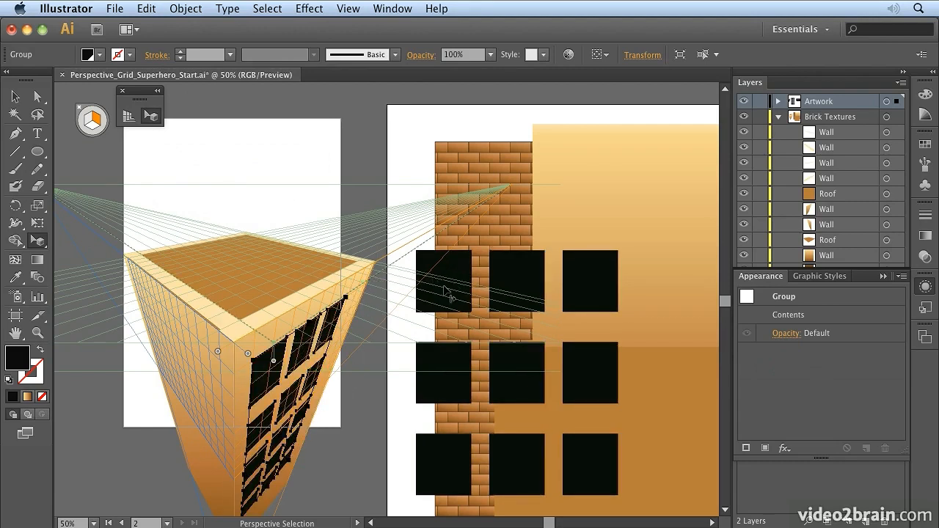
click(82, 125)
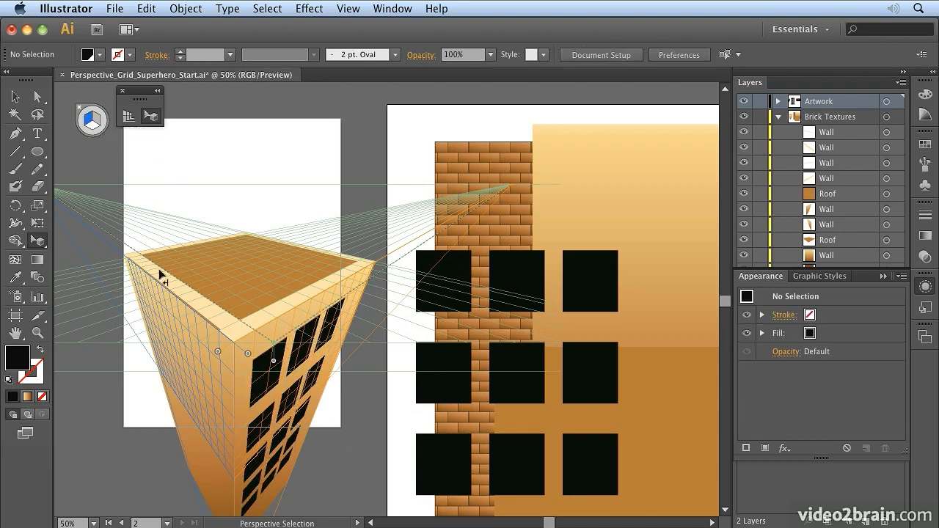
drag(464, 276, 174, 330)
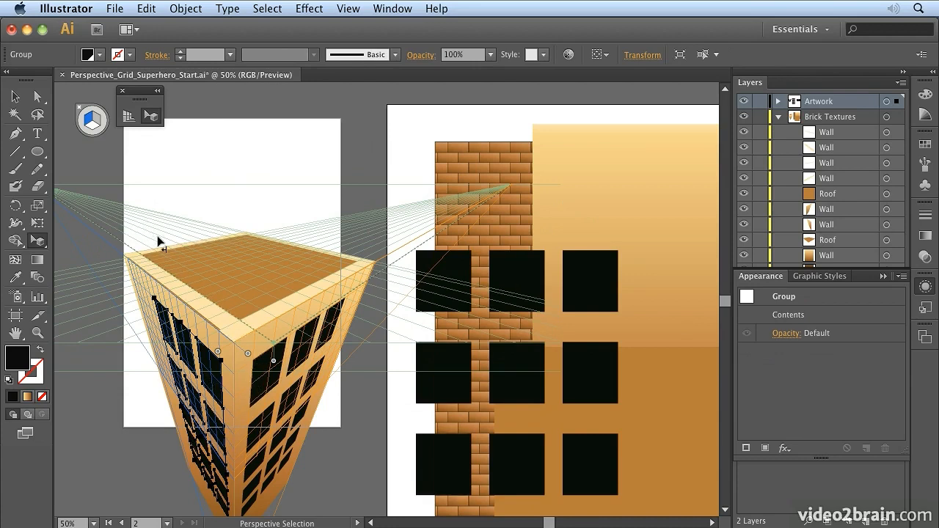
Move the right grid plane back to the far left end of the building, behind the rear edge of the roof.
key(ctrl+minus)
key(ctrl+minus)
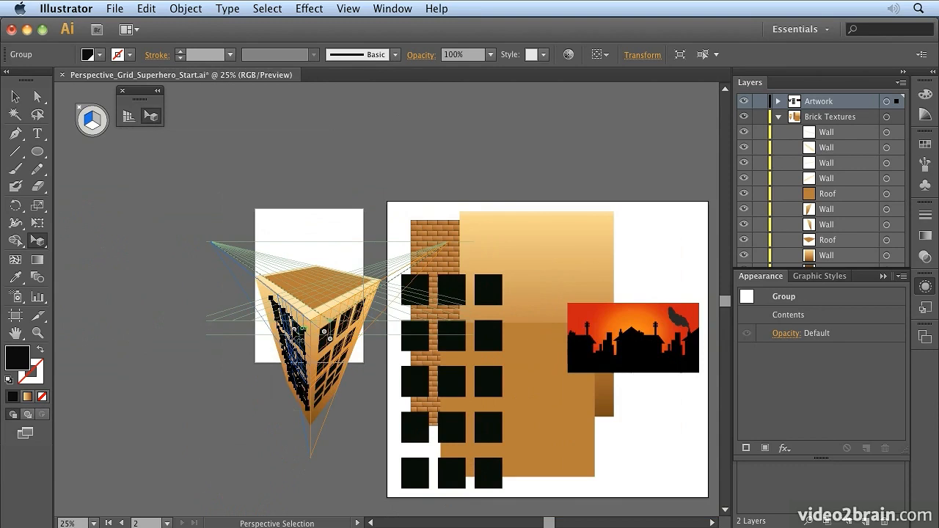
drag(303, 328, 78, 197)
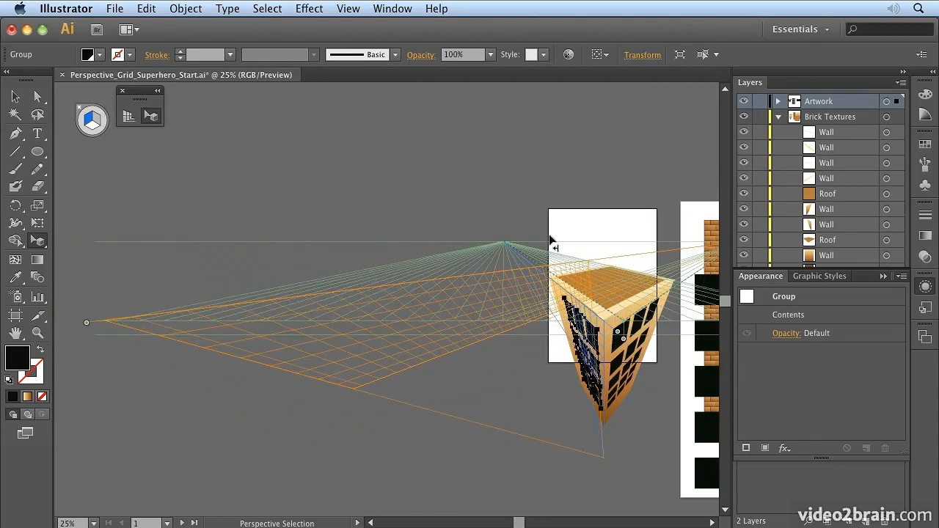
key(space)
drag(622, 318, 338, 315)
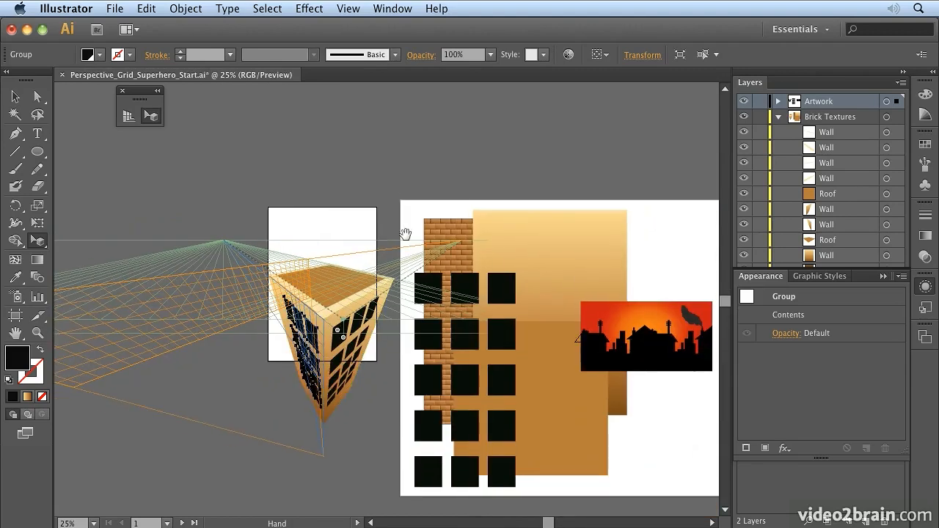
key(super+equal)
key(super+equal)
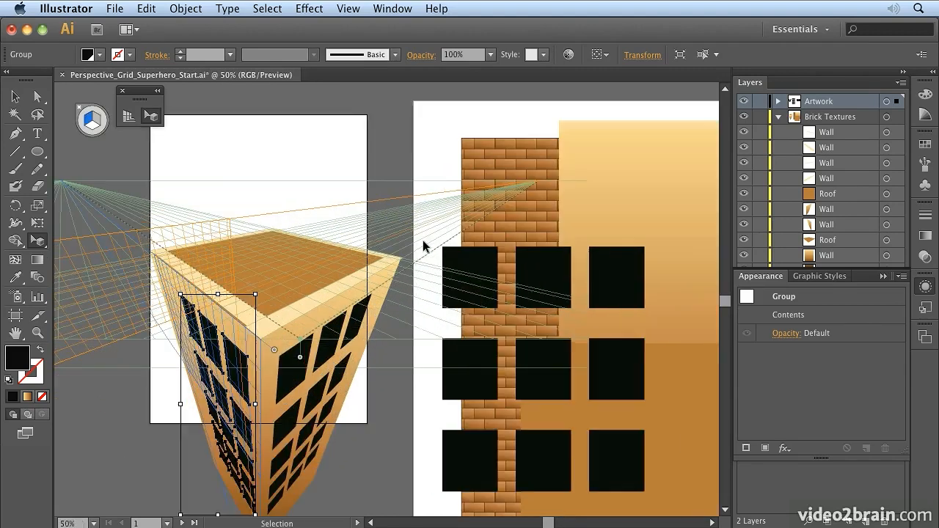
Expand the brick pattern rectangle with the Fill option on so its bricks become editable shapes.
click(505, 153)
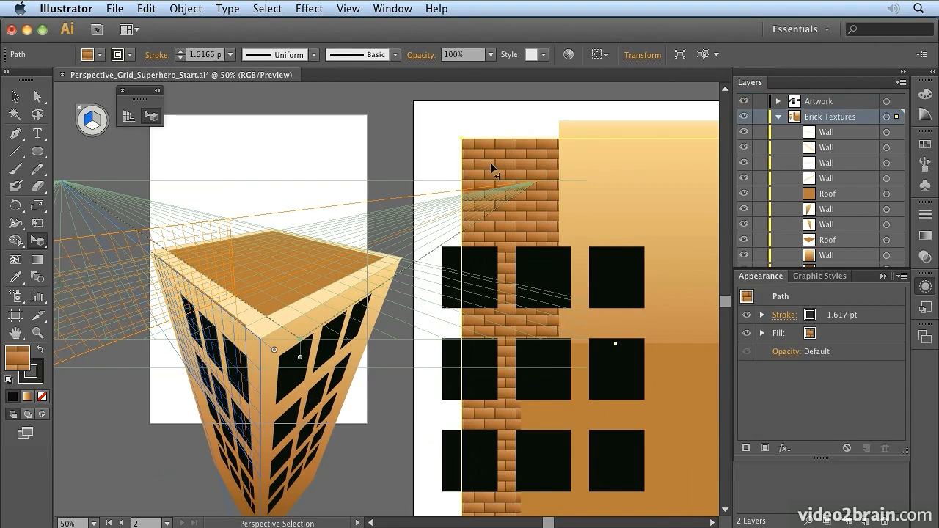
click(186, 8)
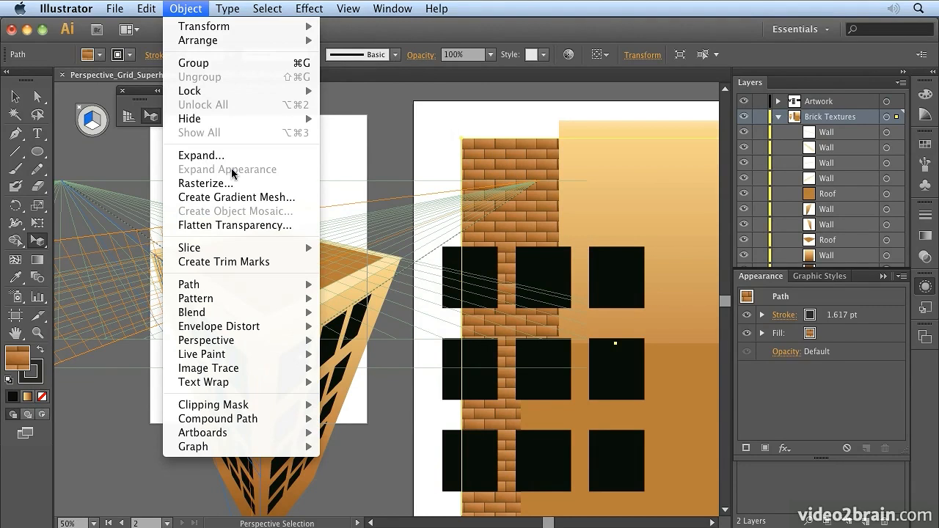
click(213, 155)
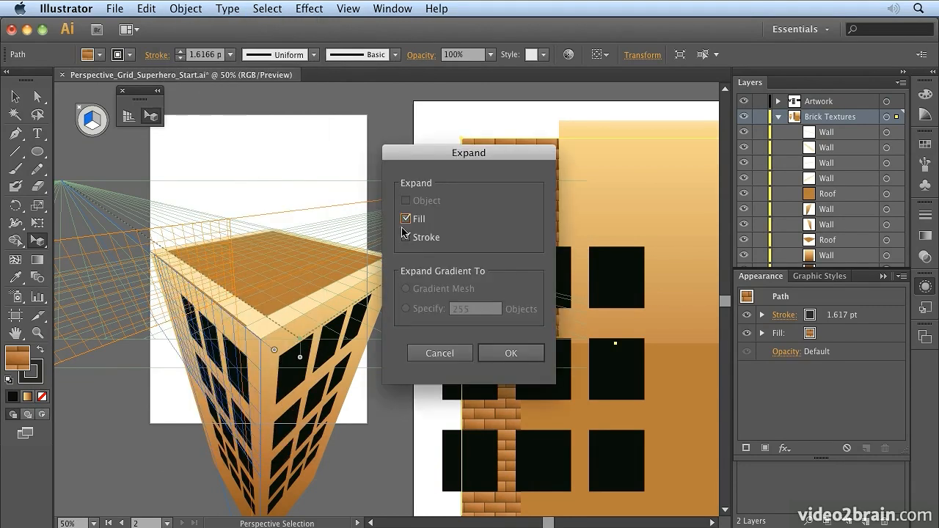
click(511, 353)
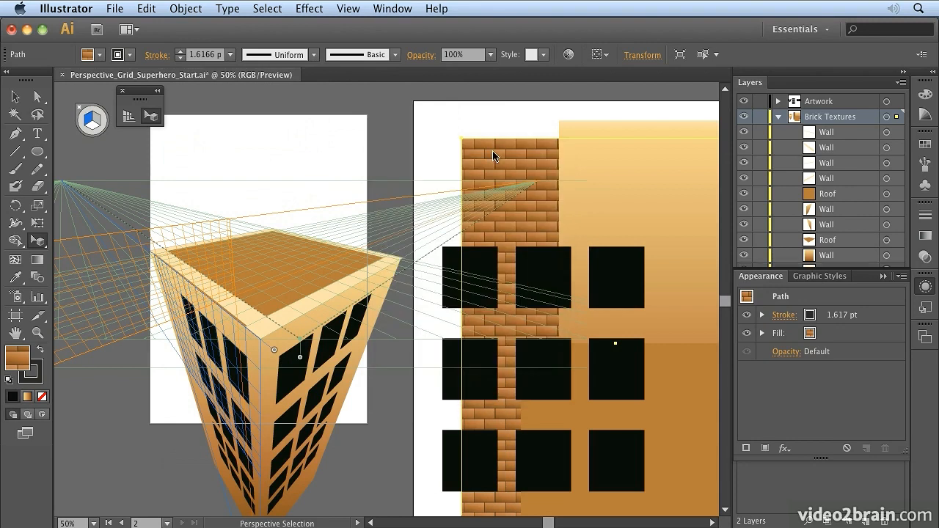
Attach the expanded brick artwork to the repositioned right grid plane as a wall rising behind the roof's rear left corner.
drag(506, 156, 145, 236)
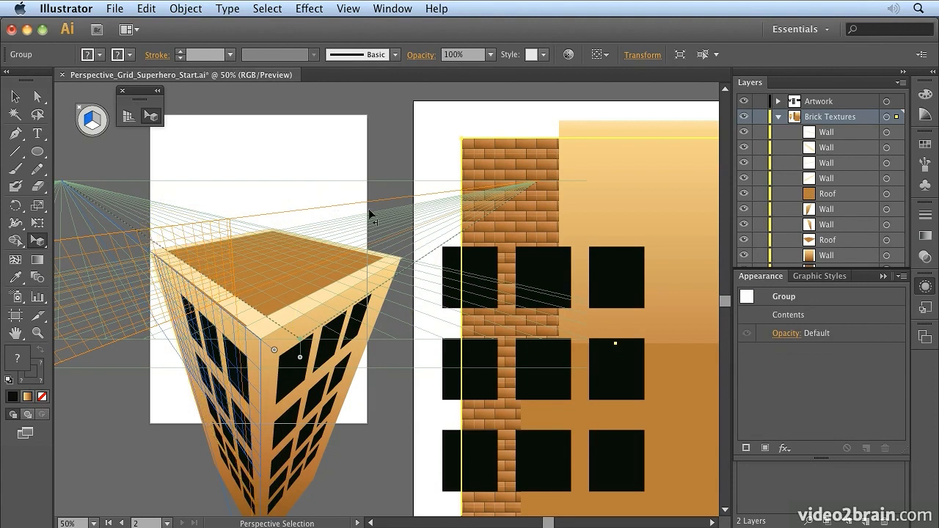
click(387, 152)
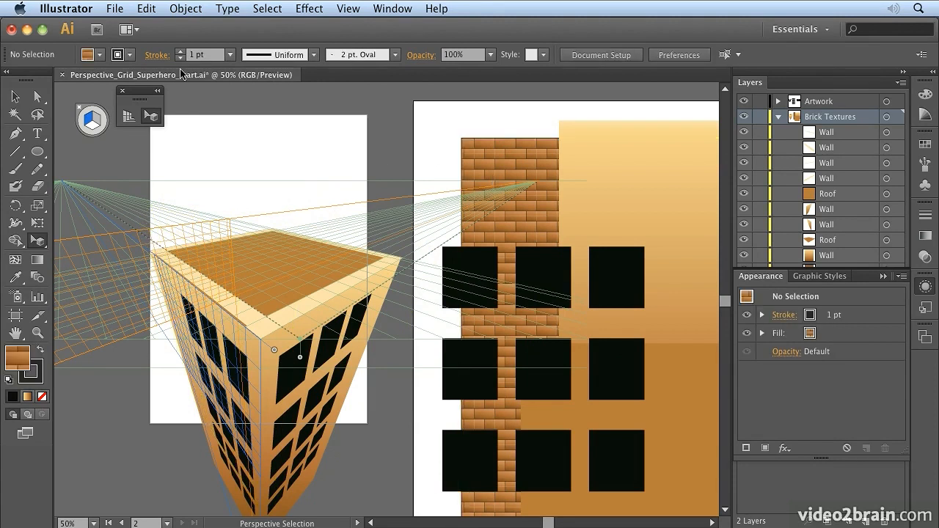
click(96, 127)
drag(499, 164, 162, 241)
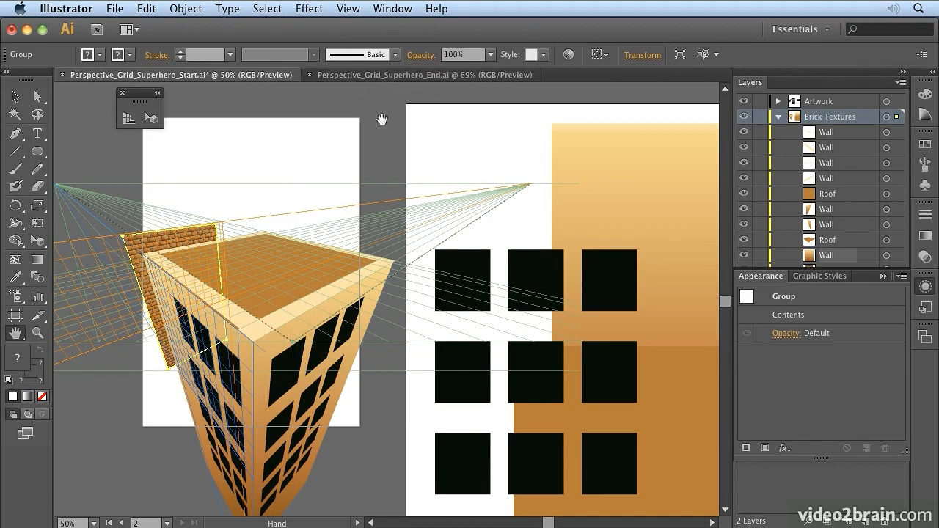
Switch to Perspective_Grid_Superhero_End.ai and examine its roof ledge and wall pieces with the Perspective Selection tool.
click(364, 79)
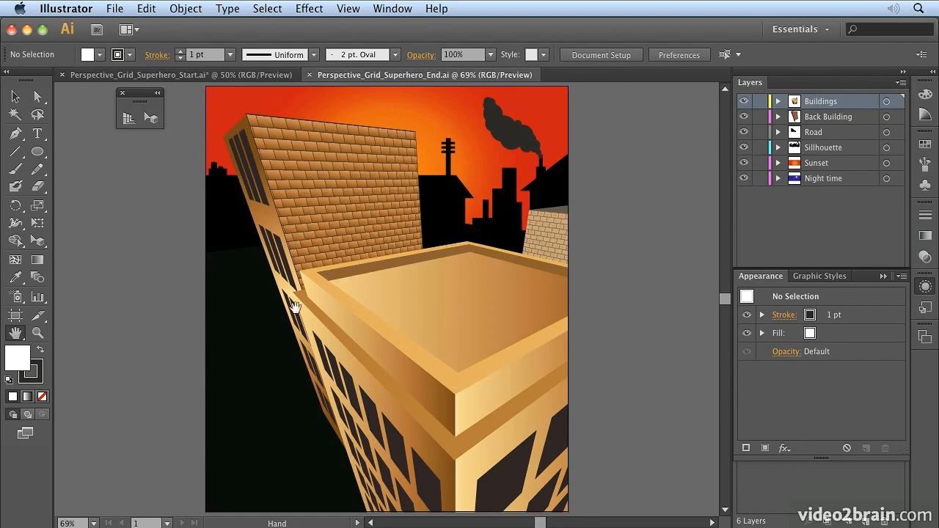
click(151, 119)
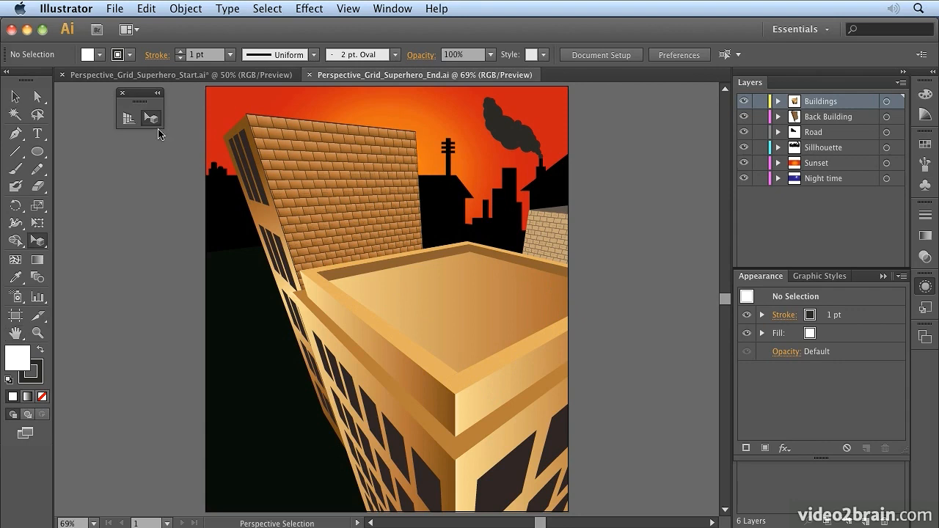
click(392, 334)
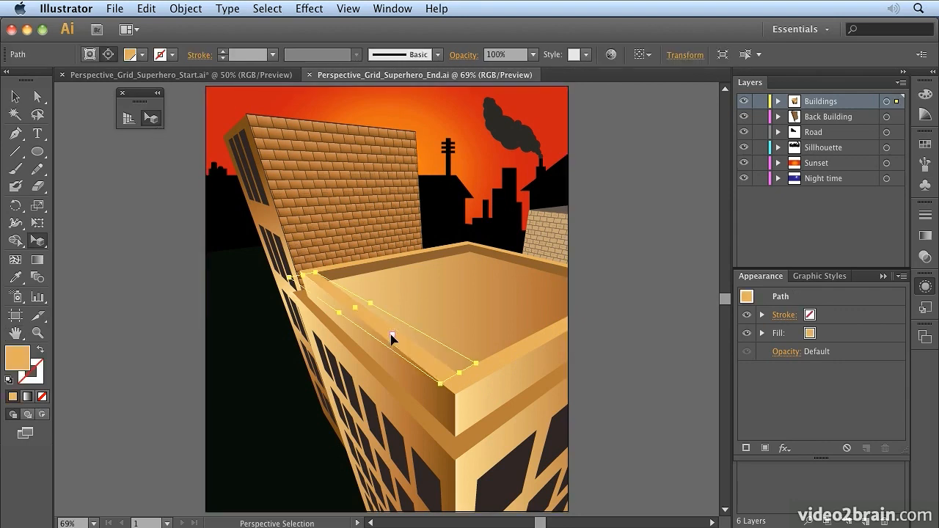
click(438, 407)
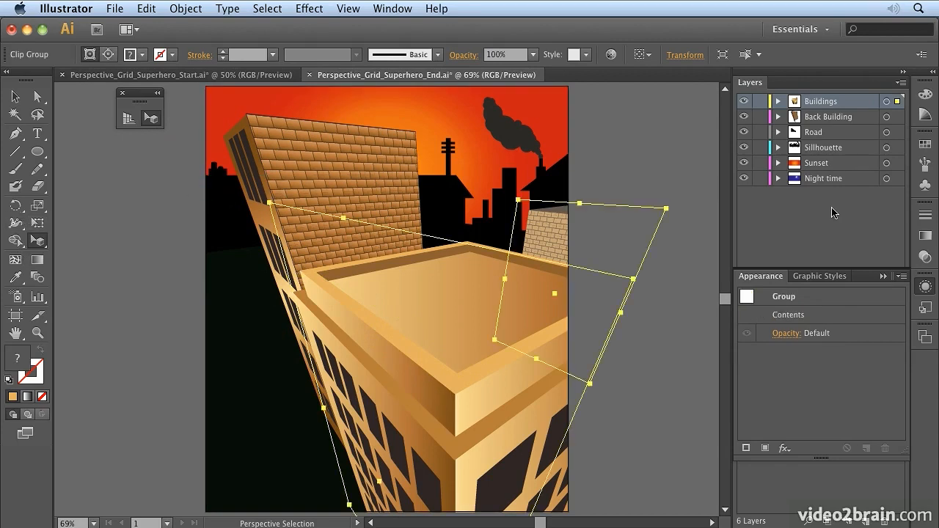
Hide the Sunset layer to show the Night time sky behind the buildings.
click(814, 221)
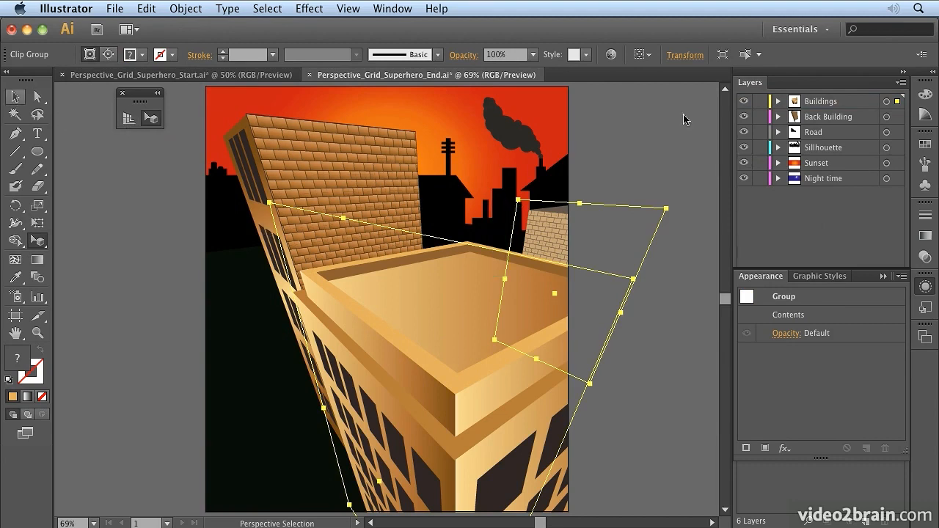
click(745, 177)
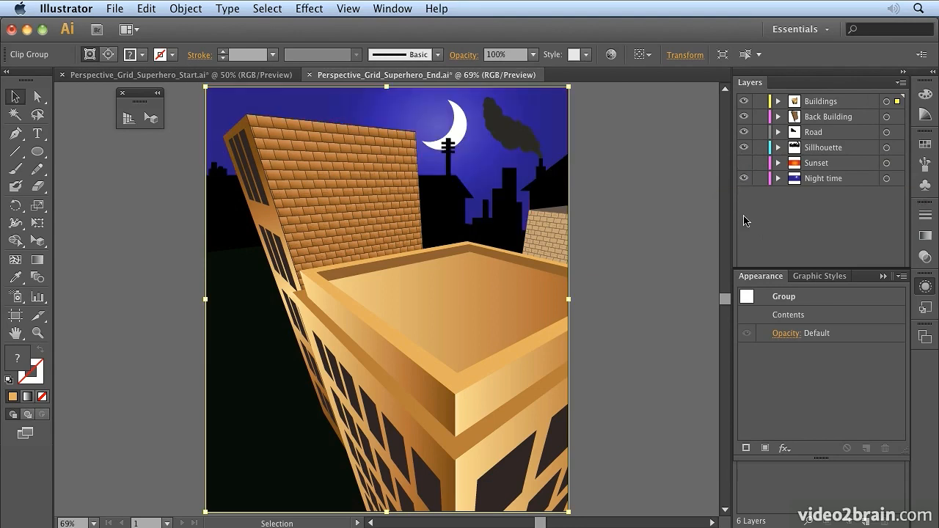